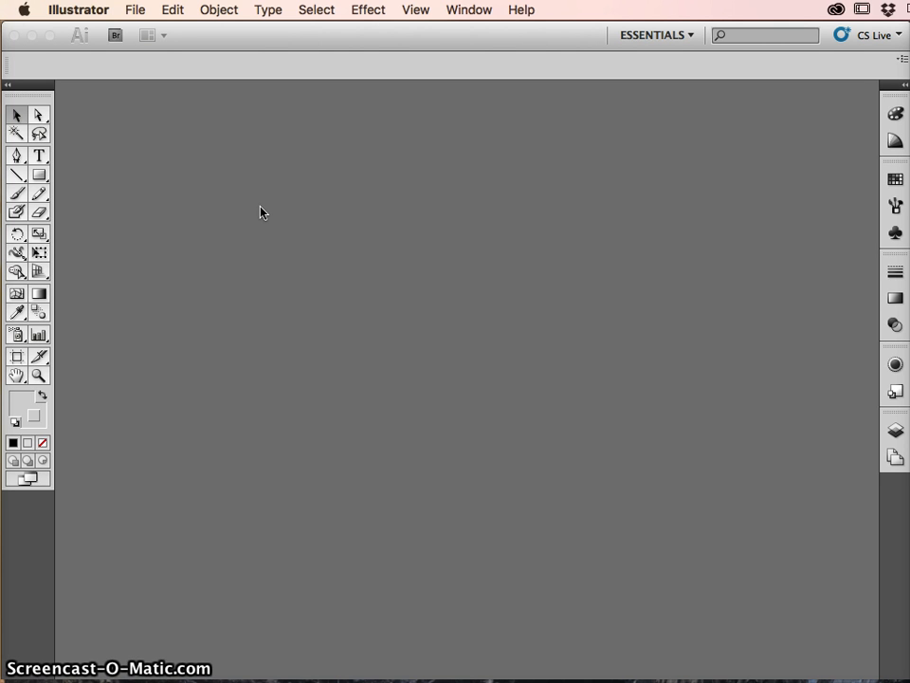
- Start a new document and set its number of artboards to 1
{"action": "left_click", "coordinate": [276, 277]}
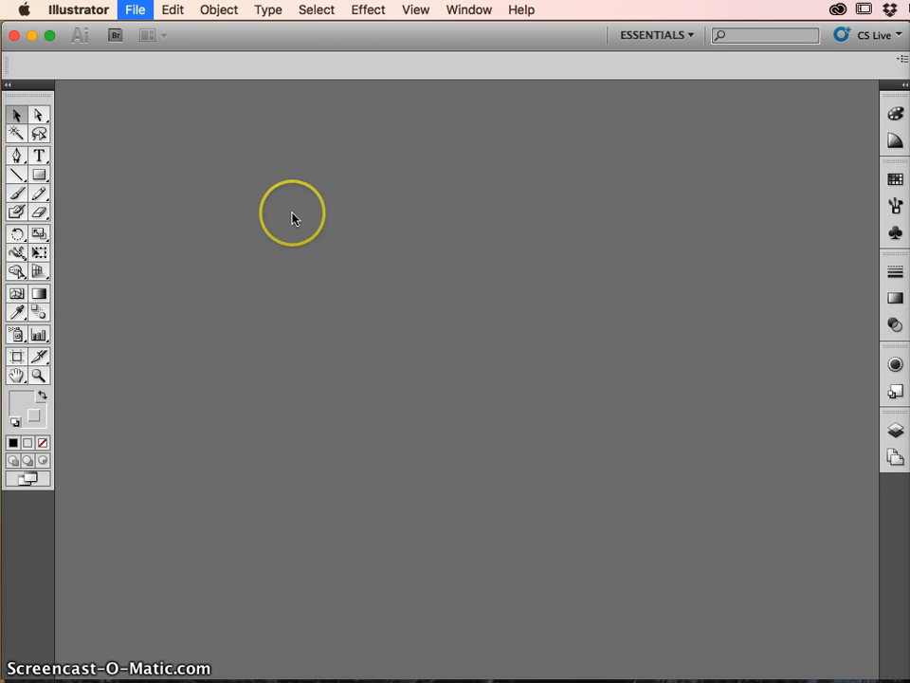
{"action": "key", "text": "super+n"}
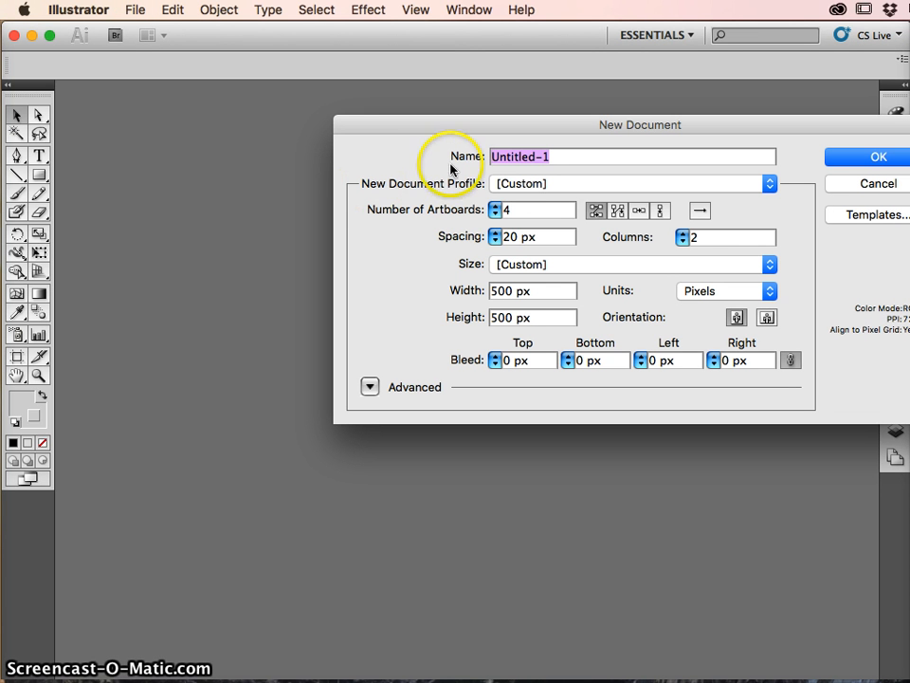
{"action": "left_click", "coordinate": [494, 209]}
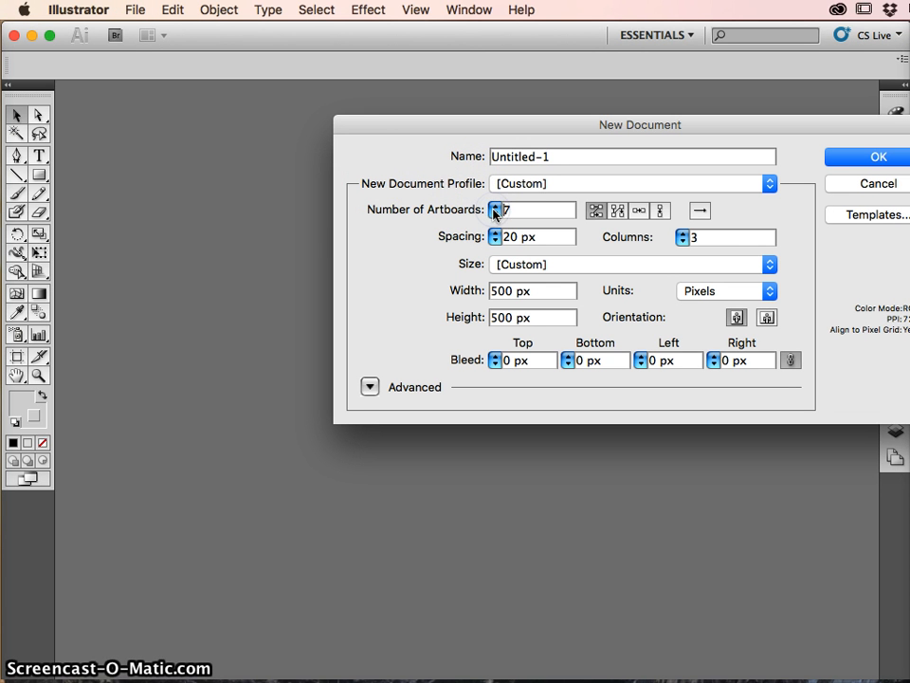
{"action": "left_click", "coordinate": [494, 214]}
{"action": "left_click", "coordinate": [494, 215]}
{"action": "left_click", "coordinate": [494, 215]}
{"action": "left_click", "coordinate": [494, 216]}
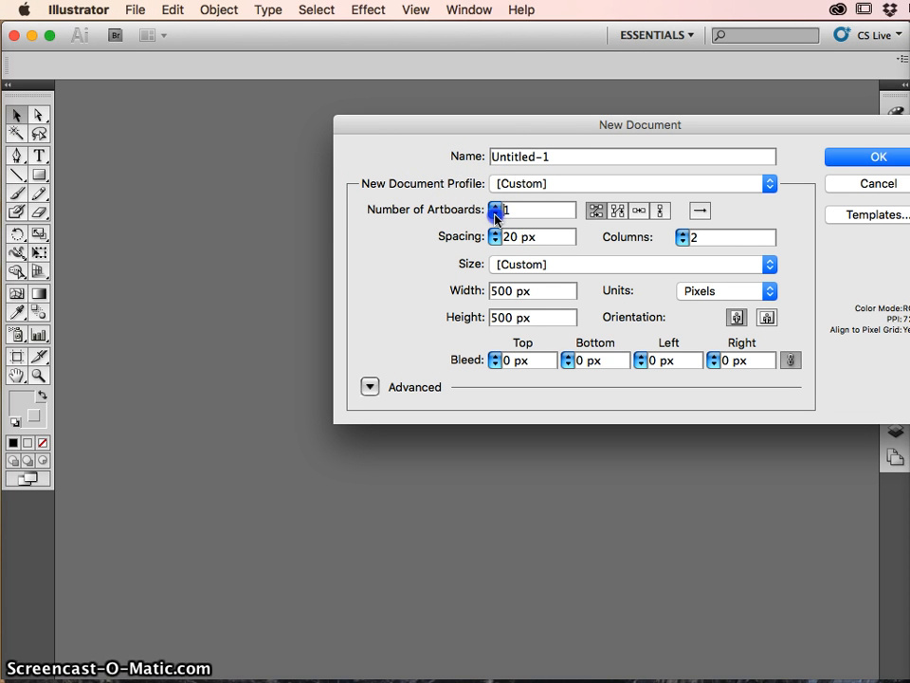
{"action": "left_click_drag", "start_coordinate": [540, 124], "coordinate": [350, 112]}
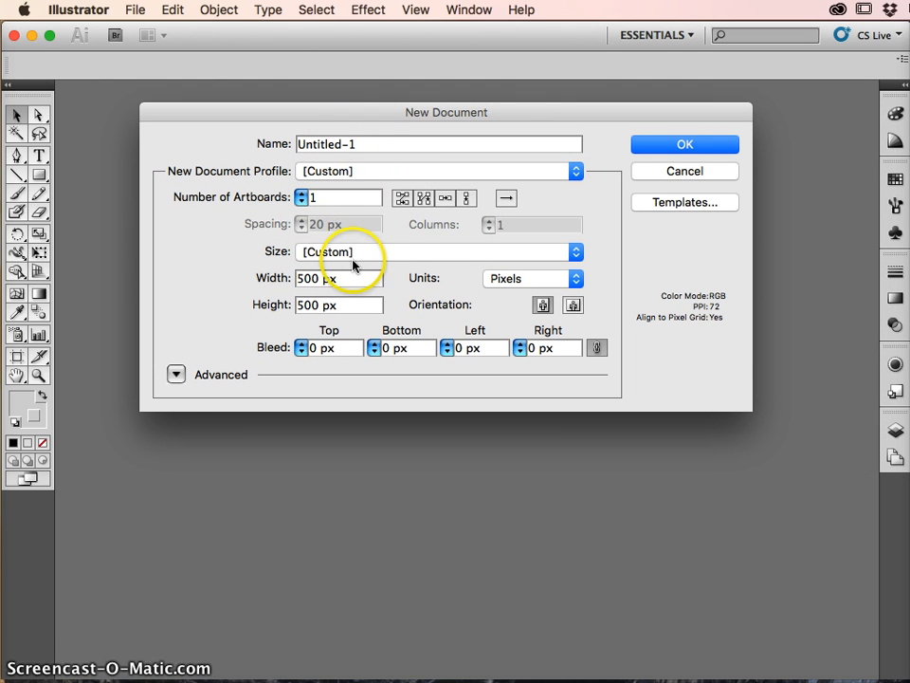
- Create the document with the Web profile and a size of 1024 x 768
{"action": "left_click", "coordinate": [415, 254]}
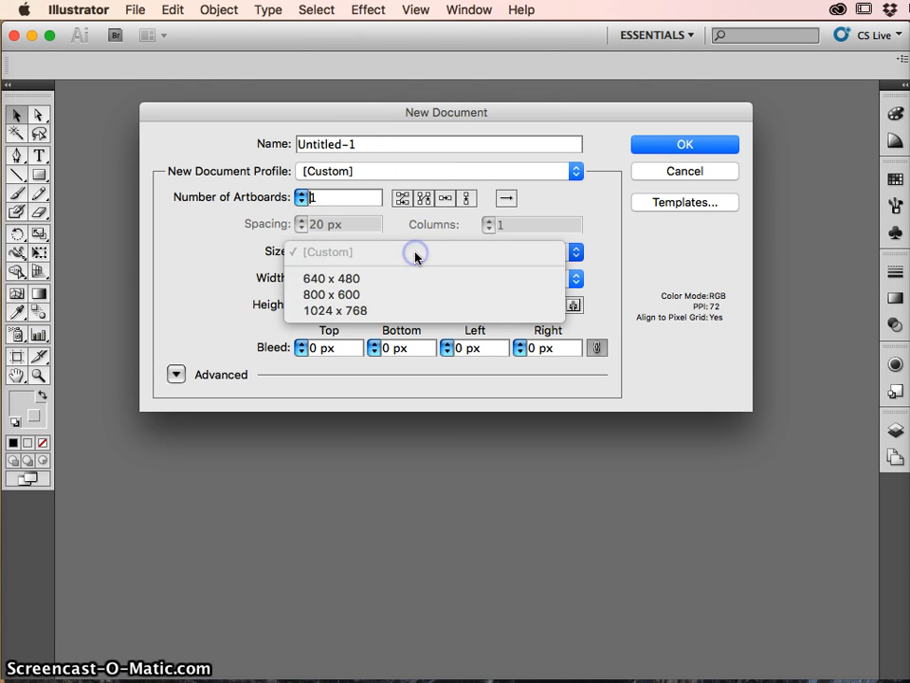
{"action": "left_click", "coordinate": [361, 311]}
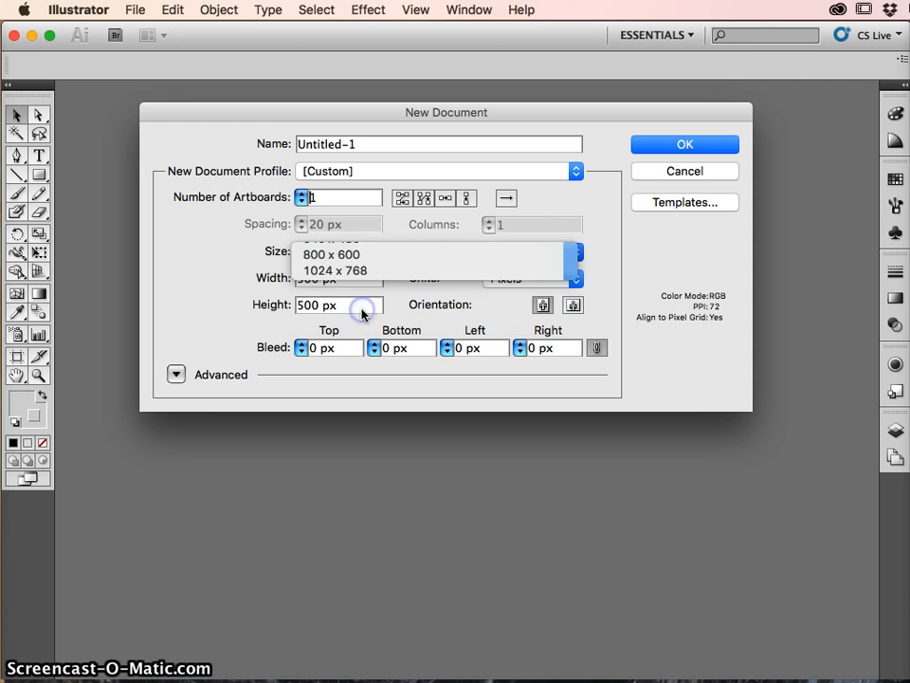
{"action": "left_click", "coordinate": [437, 171]}
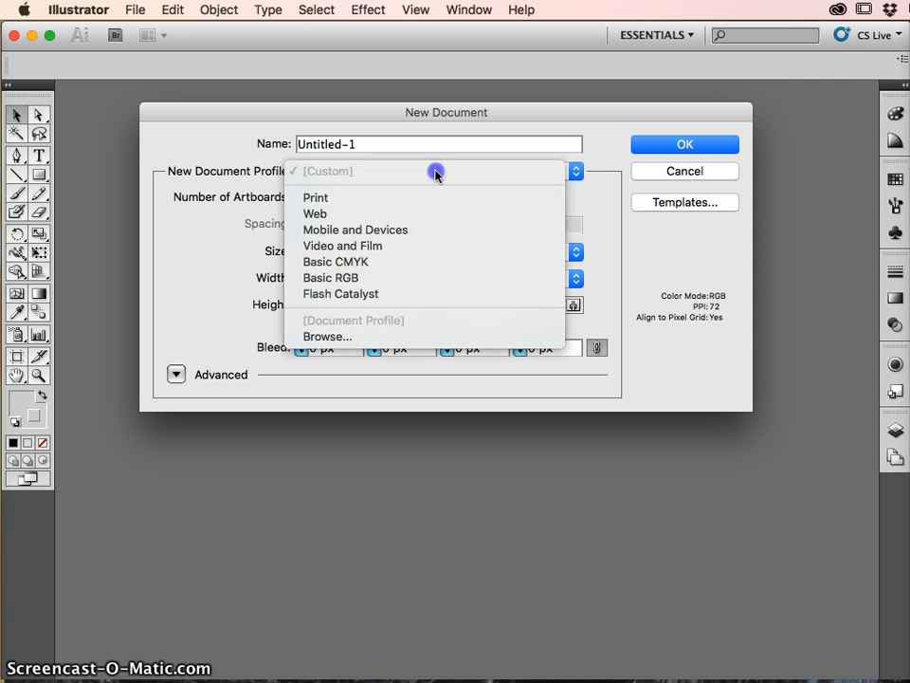
{"action": "left_click", "coordinate": [392, 216]}
{"action": "left_click", "coordinate": [378, 254]}
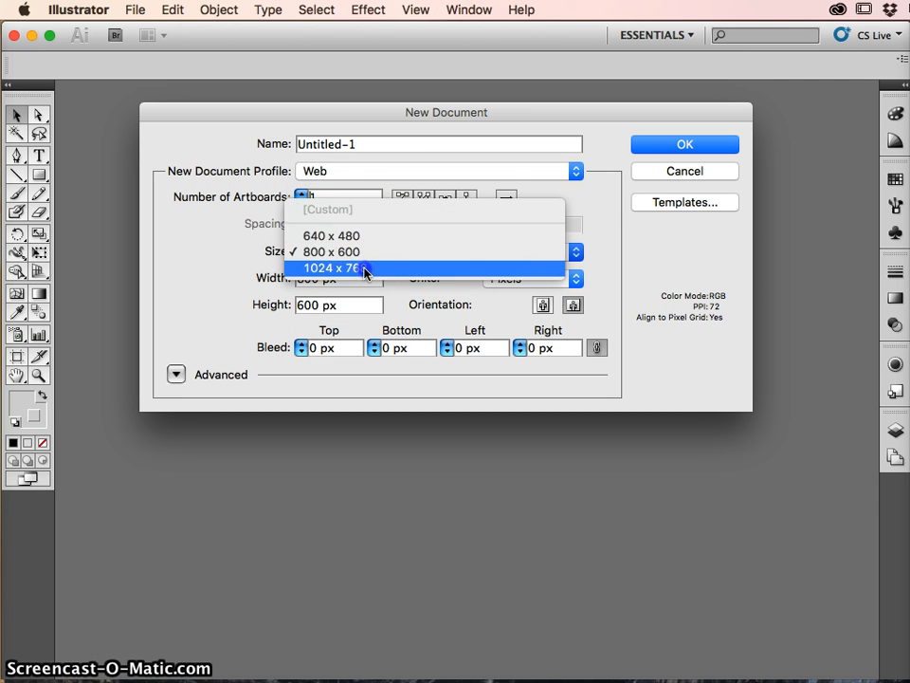
{"action": "left_click", "coordinate": [366, 269]}
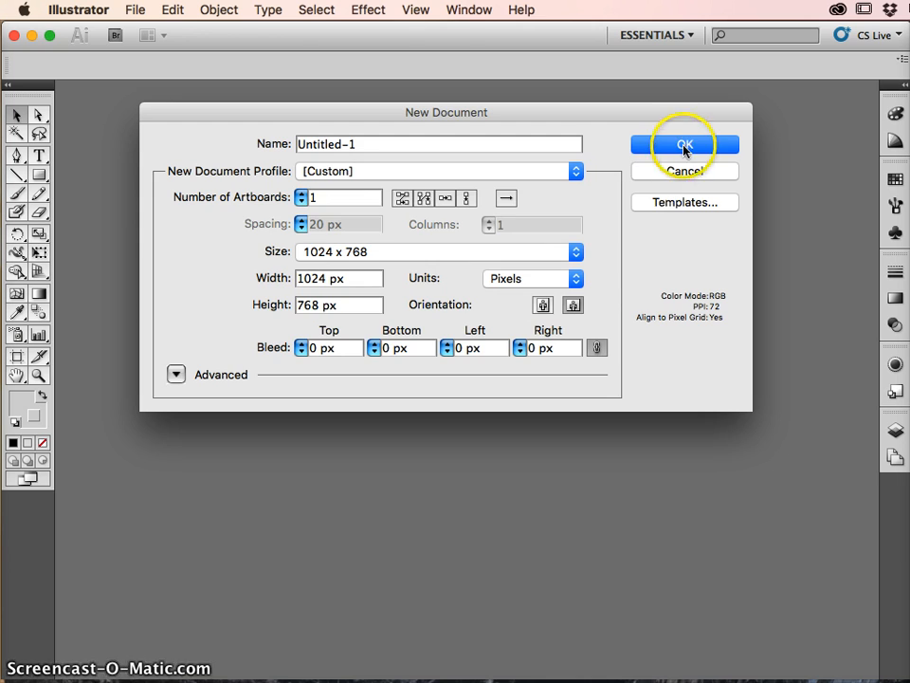
{"action": "left_click", "coordinate": [685, 145]}
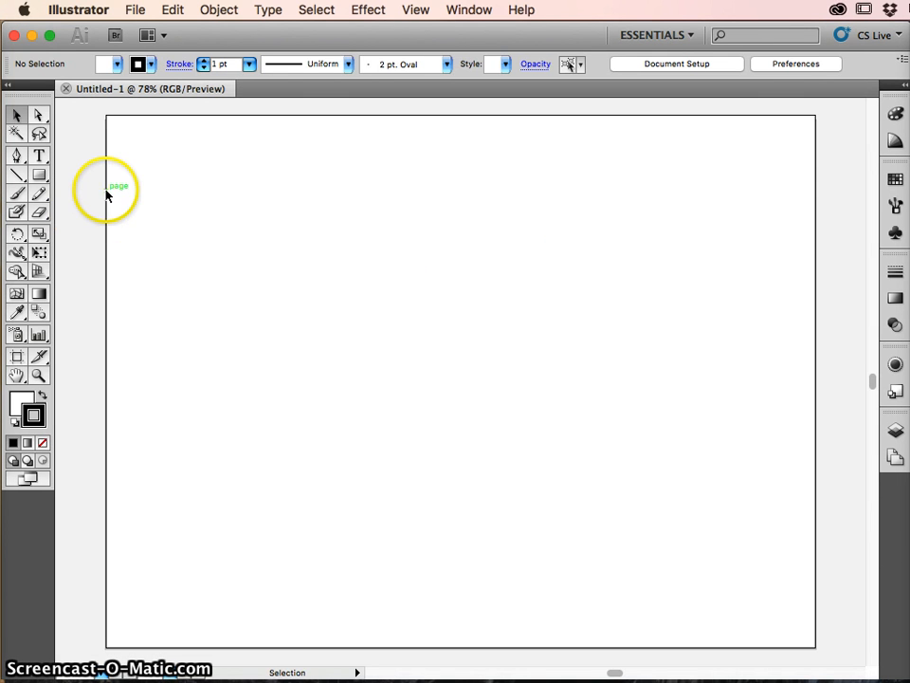
- Choose the Rectangle tool with no stroke and a black fill
{"action": "left_click", "coordinate": [37, 176]}
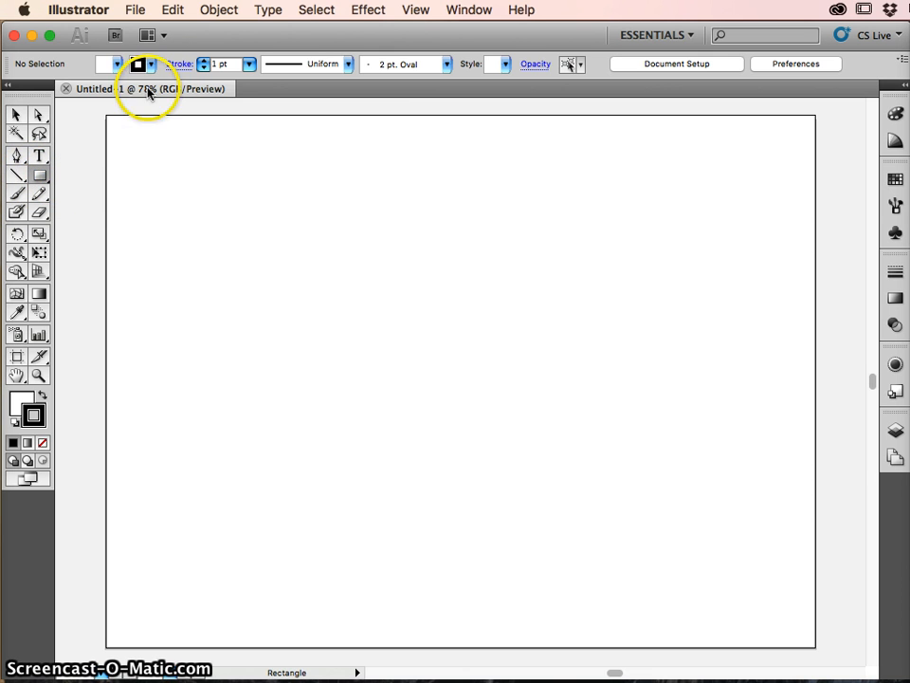
{"action": "left_click", "coordinate": [151, 65]}
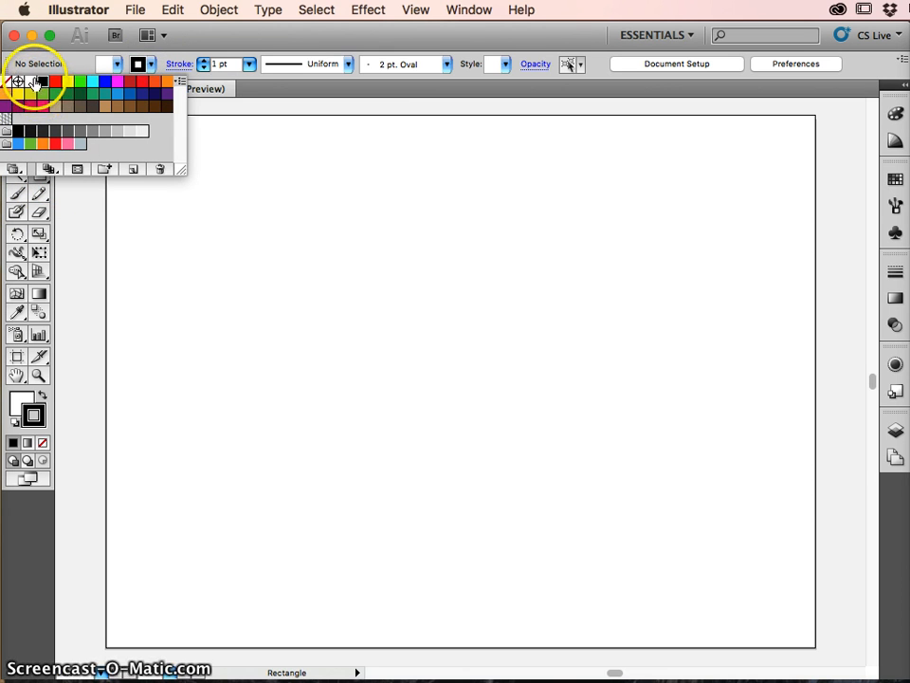
{"action": "left_click", "coordinate": [7, 82]}
{"action": "left_click", "coordinate": [115, 36]}
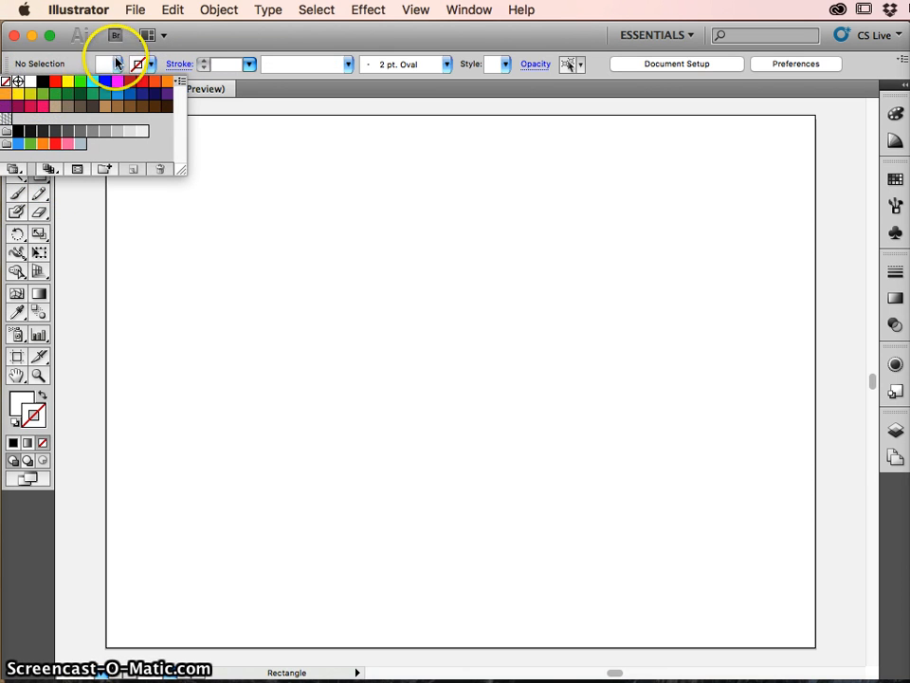
{"action": "left_click", "coordinate": [116, 64]}
{"action": "left_click", "coordinate": [43, 81]}
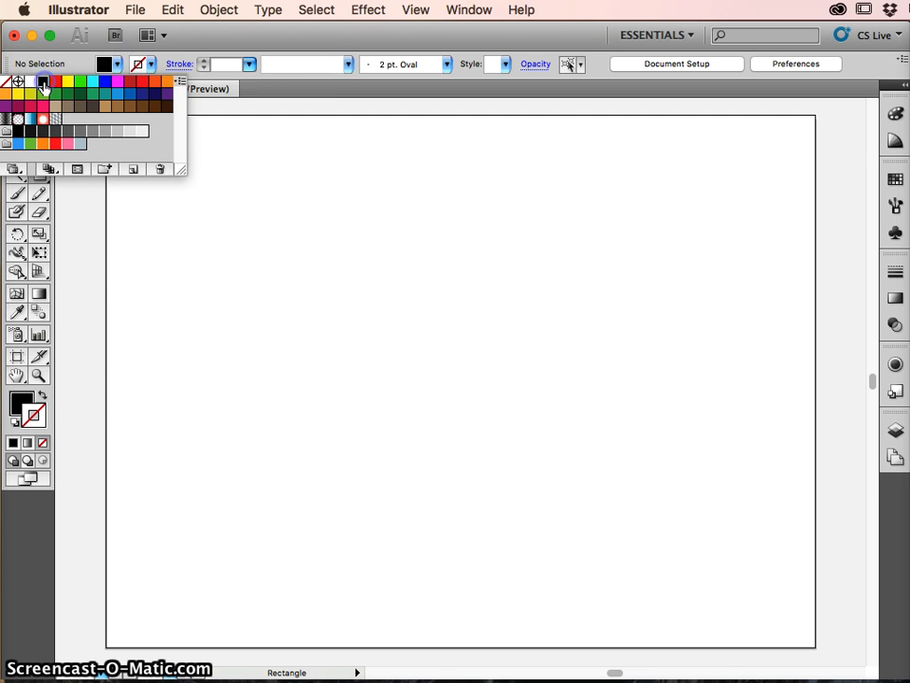
{"action": "left_click", "coordinate": [410, 301]}
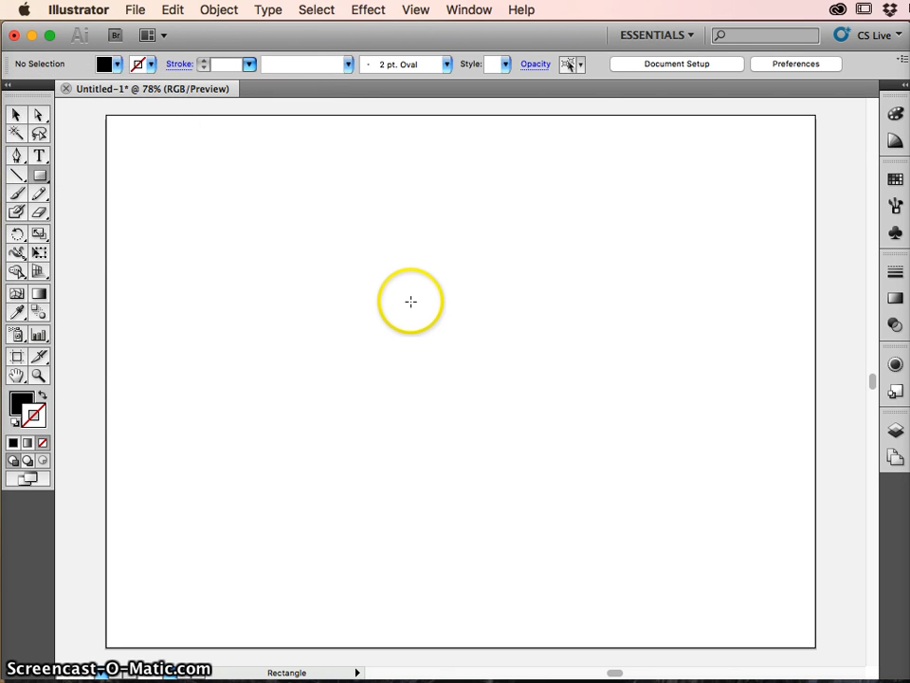
- Draw a black square near the centre of the artboard and move it slightly down
{"action": "left_click_drag", "start_coordinate": [411, 301], "coordinate": [471, 412]}
{"action": "key", "text": "v"}
{"action": "key", "text": "m"}
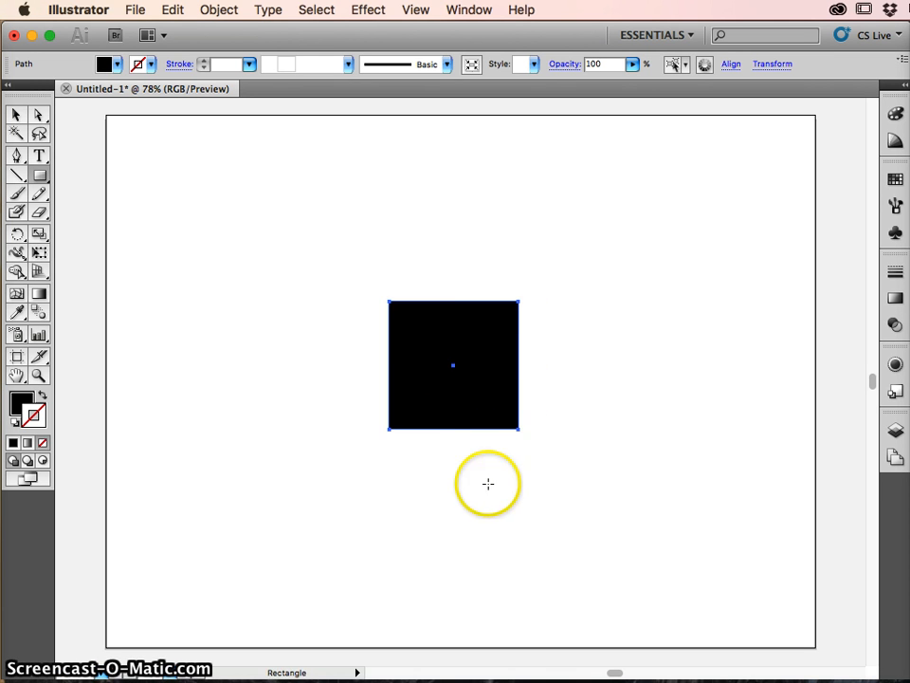
{"action": "left_click", "coordinate": [490, 507], "text": "super"}
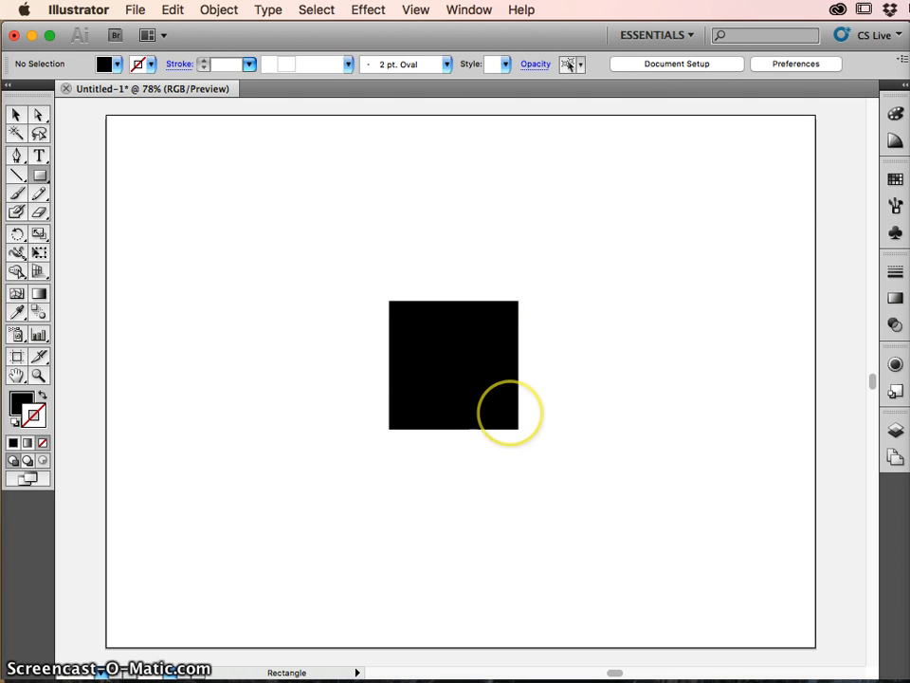
{"action": "left_click", "coordinate": [509, 413], "text": "super"}
{"action": "left_click_drag", "start_coordinate": [511, 417], "coordinate": [511, 429]}
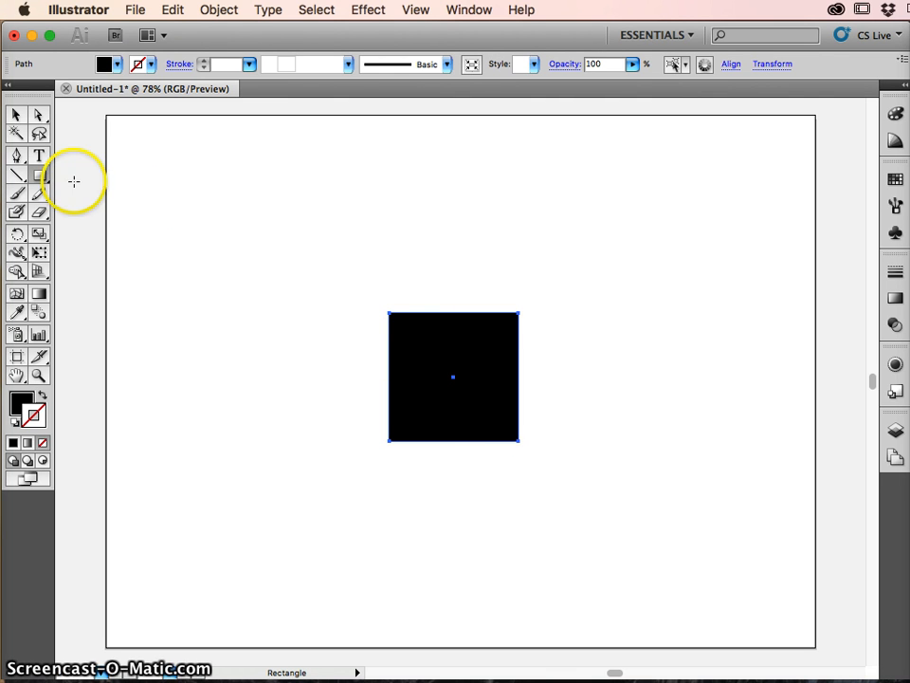
- Switch to the Rounded Rectangle tool
{"action": "left_click", "coordinate": [41, 176]}
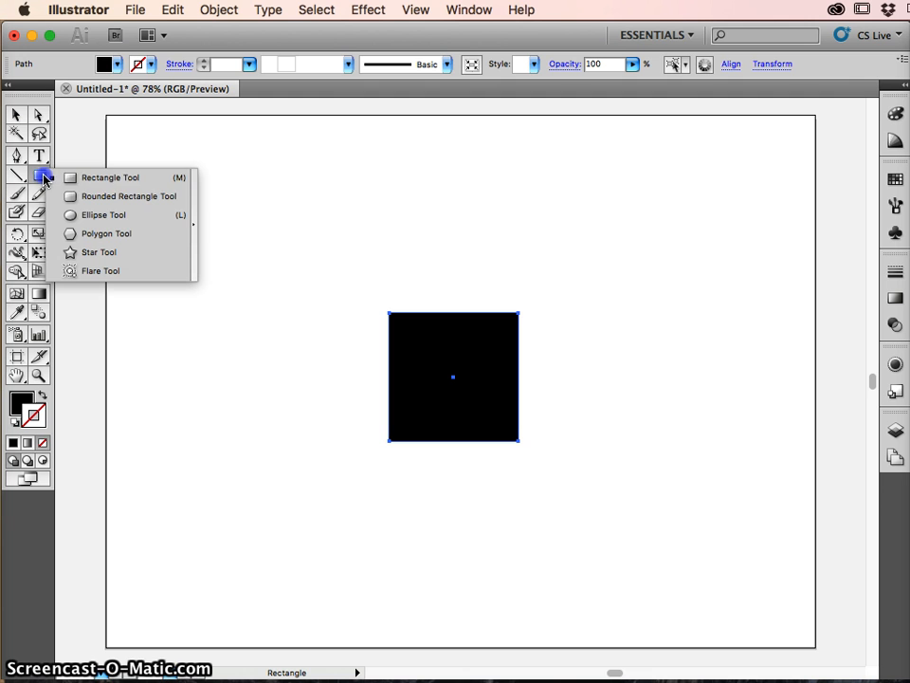
{"action": "left_click_drag", "start_coordinate": [41, 176], "coordinate": [89, 209]}
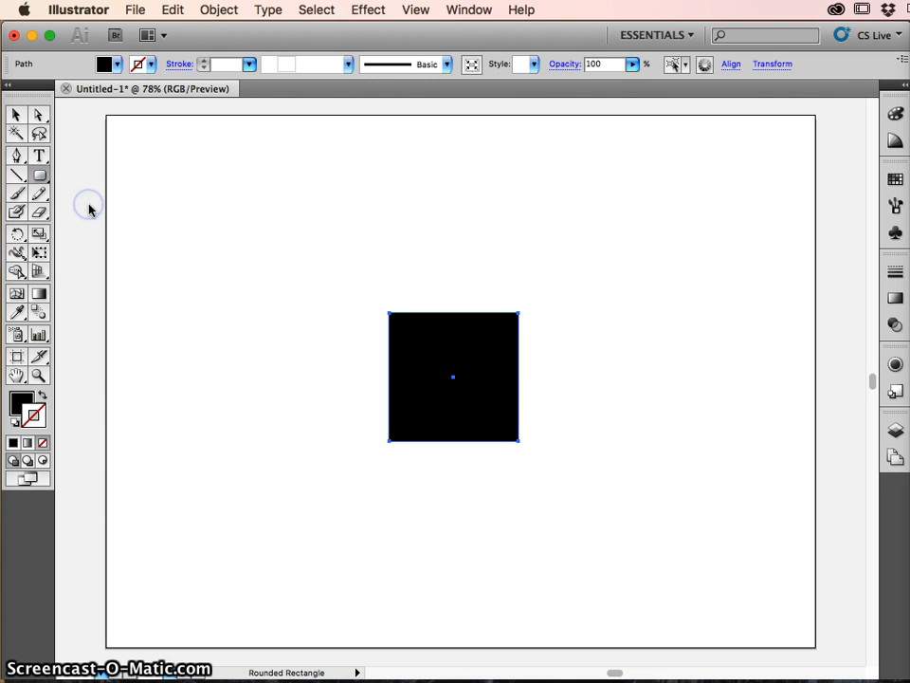
{"action": "left_click", "coordinate": [117, 65]}
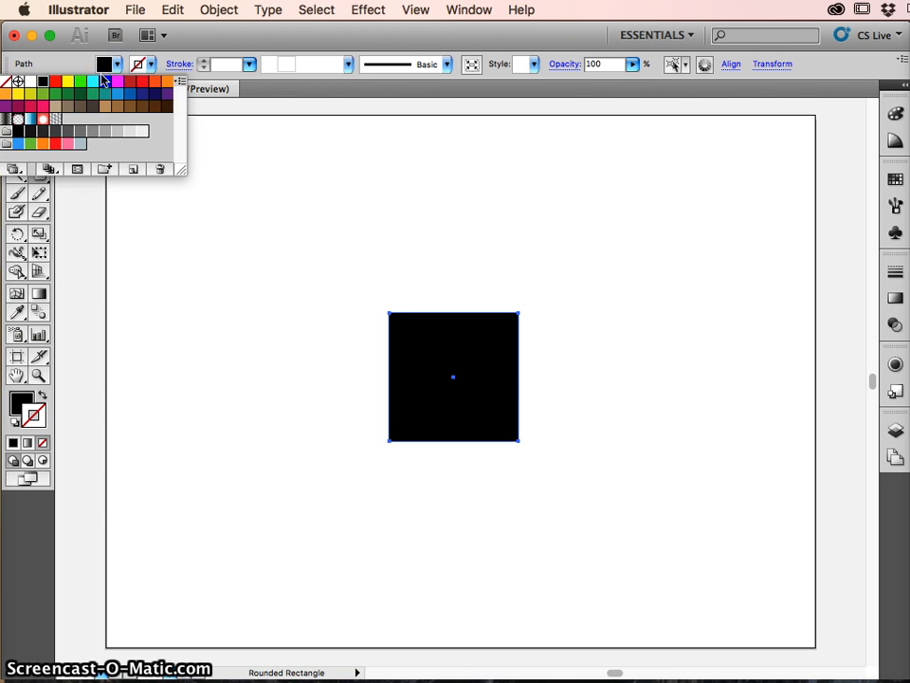
{"action": "left_click", "coordinate": [117, 81]}
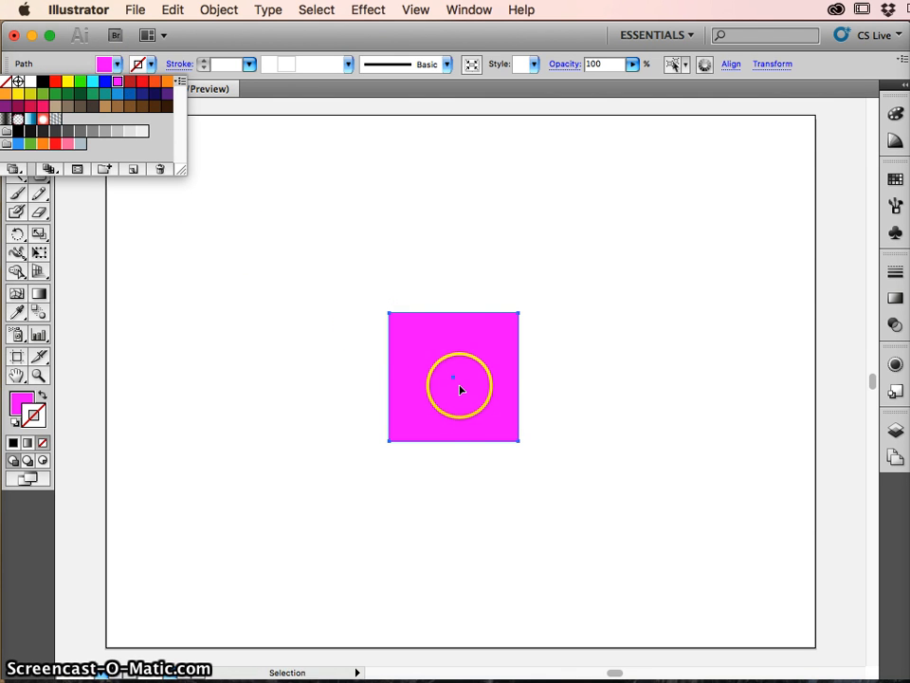
{"action": "left_click", "coordinate": [460, 389]}
{"action": "key", "text": "super+z"}
- Deselect the black square and set the fill for new shapes to magenta
{"action": "key", "text": "super+shift+a"}
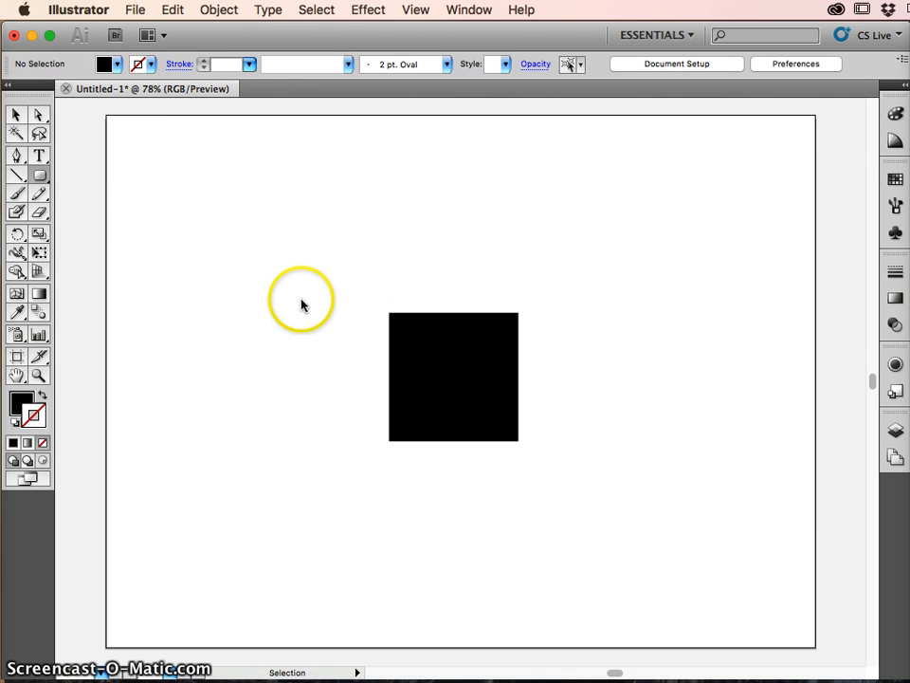
{"action": "left_click", "coordinate": [116, 63]}
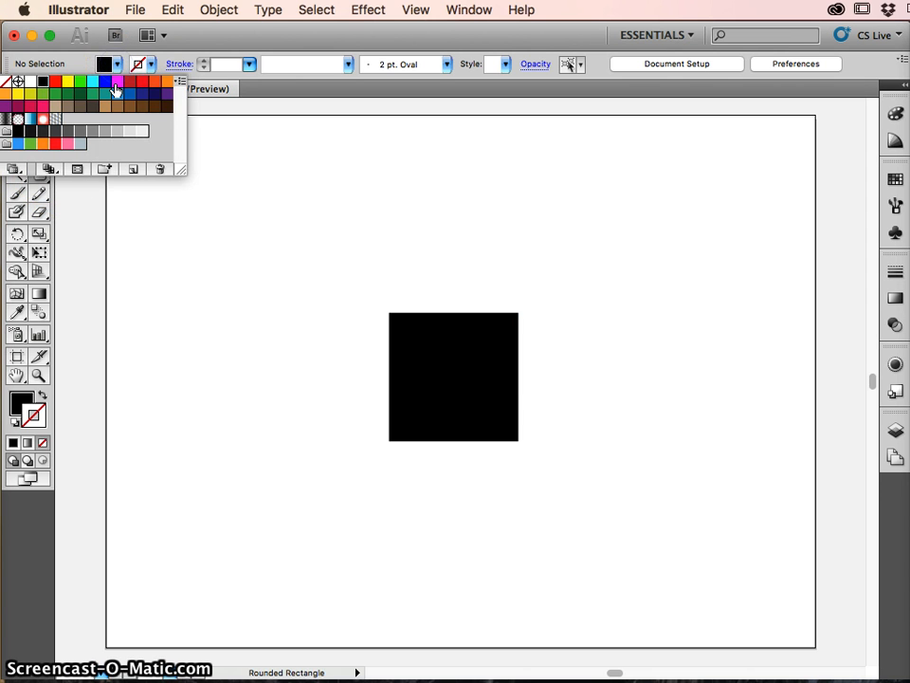
{"action": "left_click", "coordinate": [208, 206]}
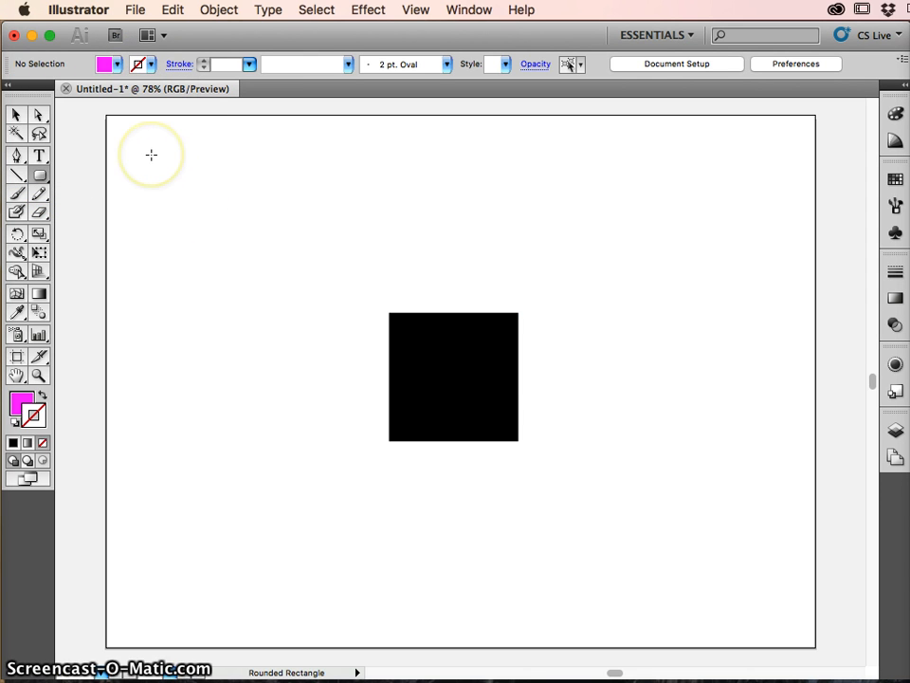
- Draw a small magenta rounded square near the artboard's upper-left corner and duplicate it sideways into an evenly spaced row of four
{"action": "left_click_drag", "start_coordinate": [150, 156], "coordinate": [169, 181]}
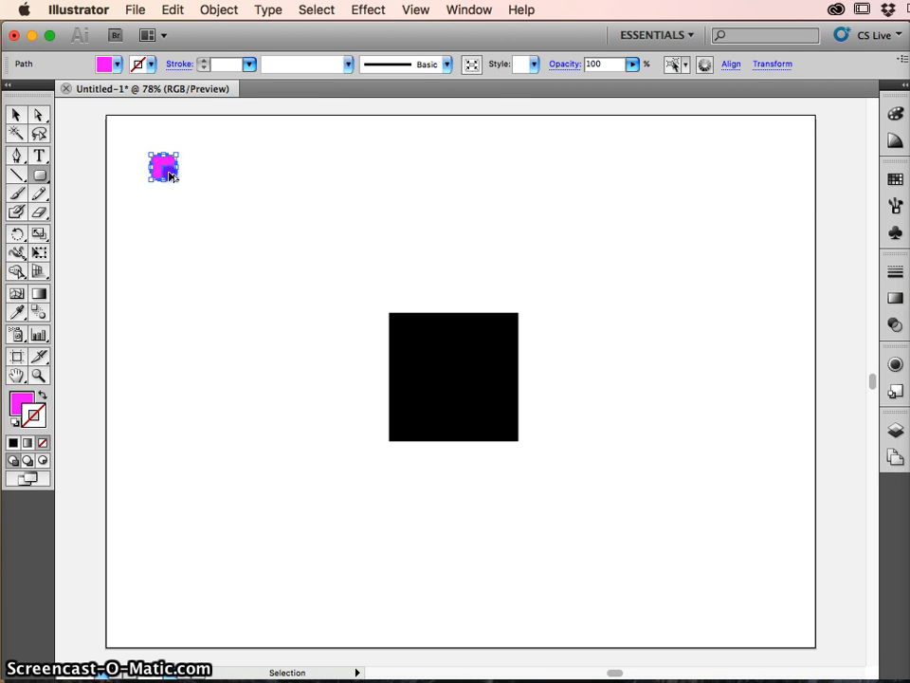
{"action": "left_click_drag", "start_coordinate": [175, 177], "coordinate": [202, 176]}
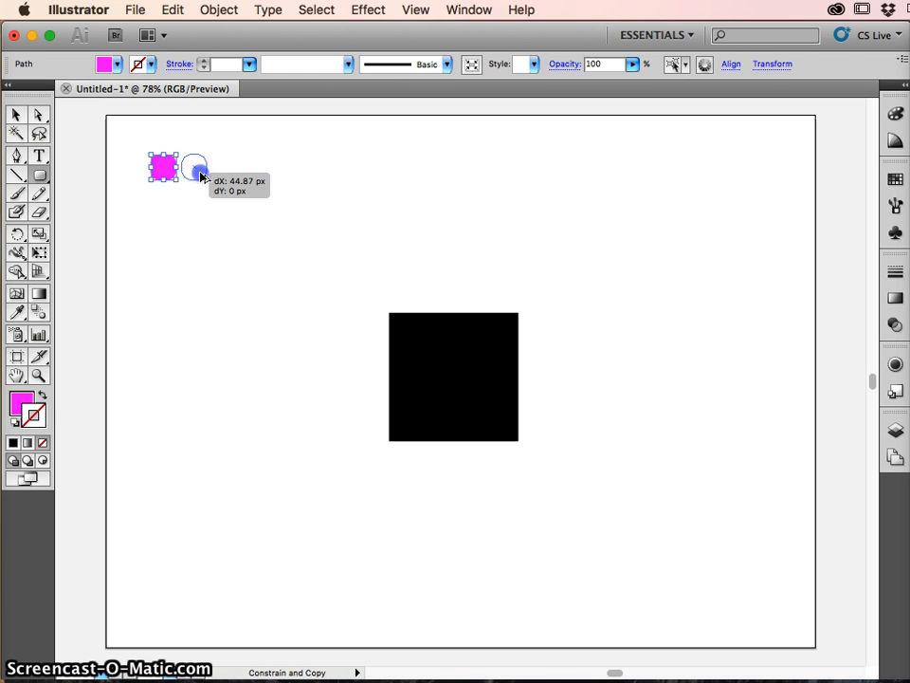
{"action": "left_click_drag", "start_coordinate": [200, 176], "coordinate": [200, 176]}
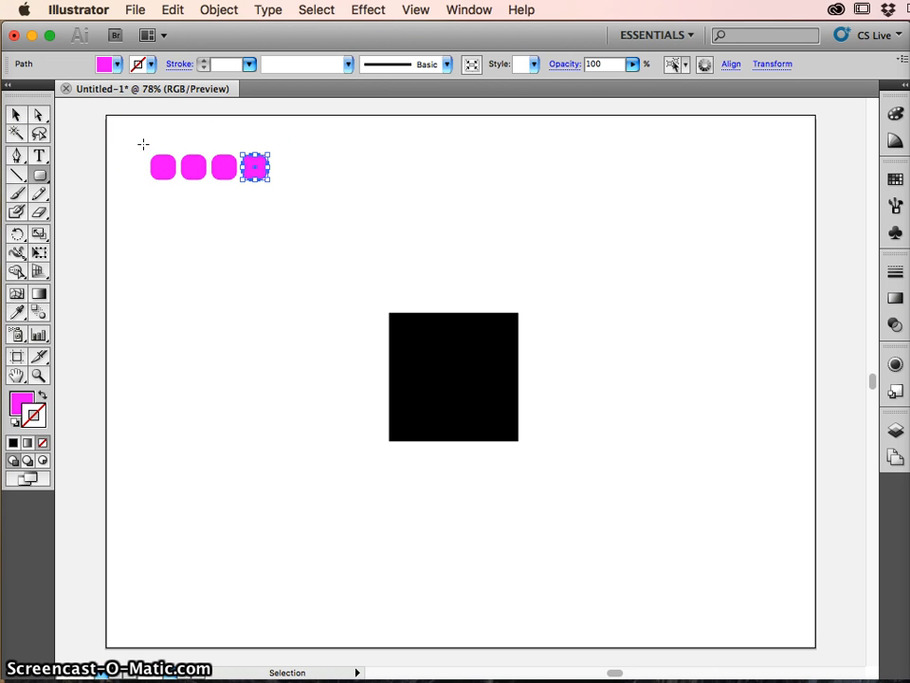
- Duplicate the whole row of rounded squares downward at equal spacing to form a four-by-four grid, leaving nothing selected
{"action": "left_click_drag", "start_coordinate": [141, 141], "coordinate": [282, 189]}
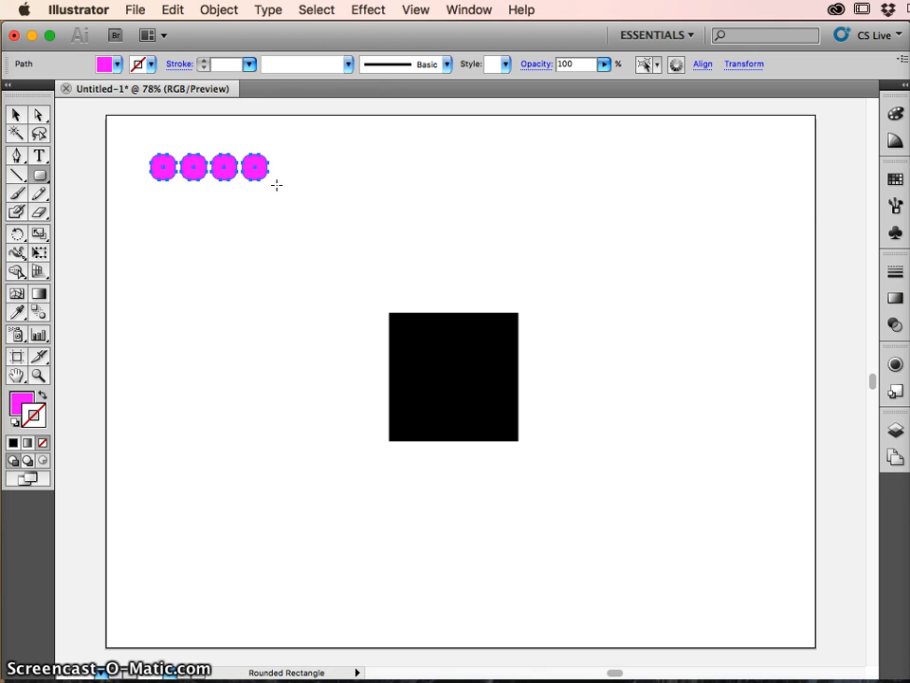
{"action": "key", "text": "v"}
{"action": "left_click", "coordinate": [262, 172]}
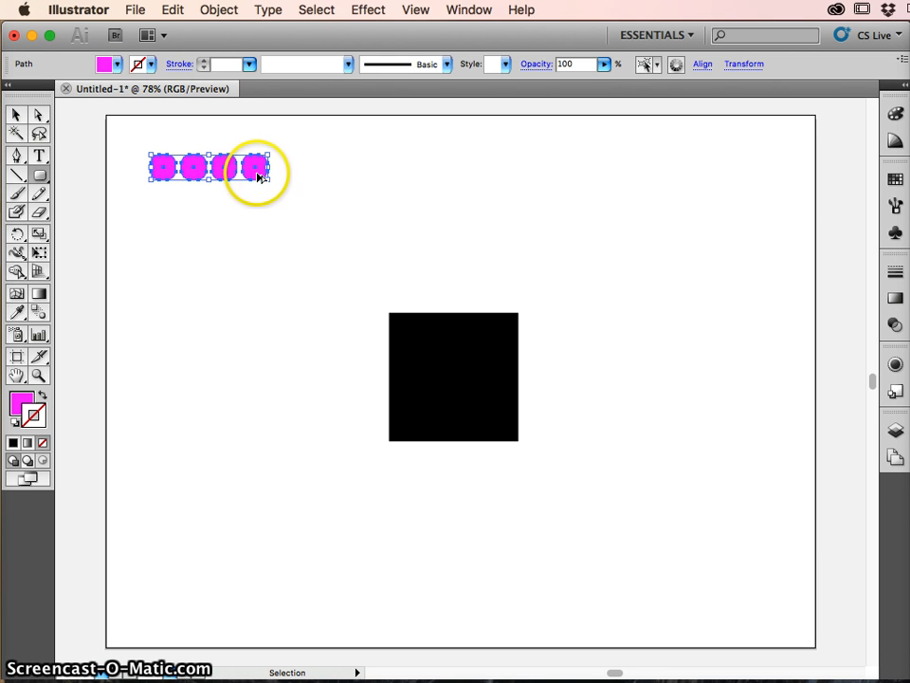
{"action": "left_click_drag", "start_coordinate": [228, 177], "coordinate": [229, 206]}
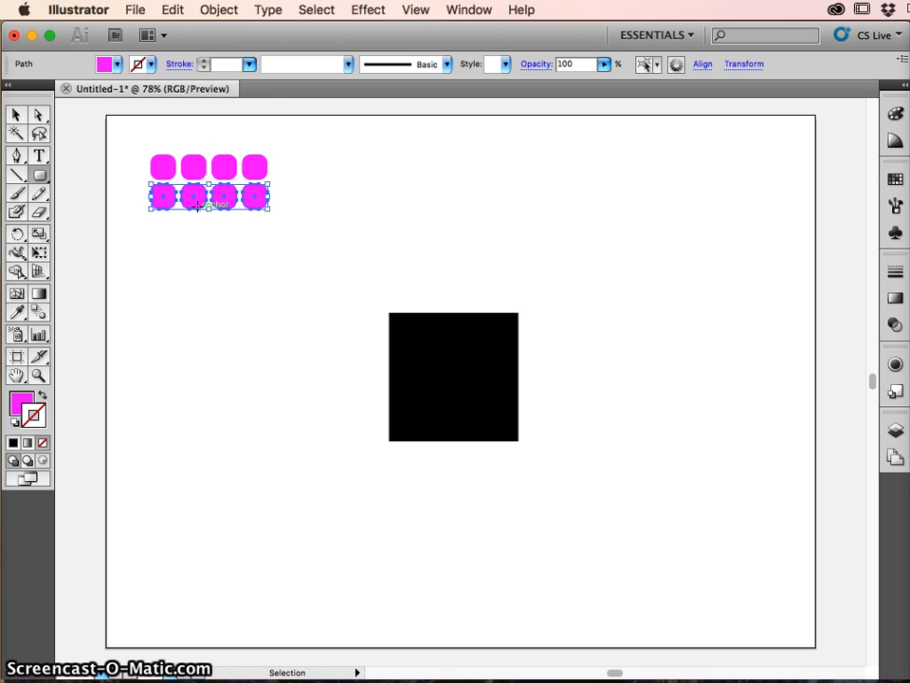
{"action": "key", "text": "super+d"}
{"action": "key", "text": "super+d"}
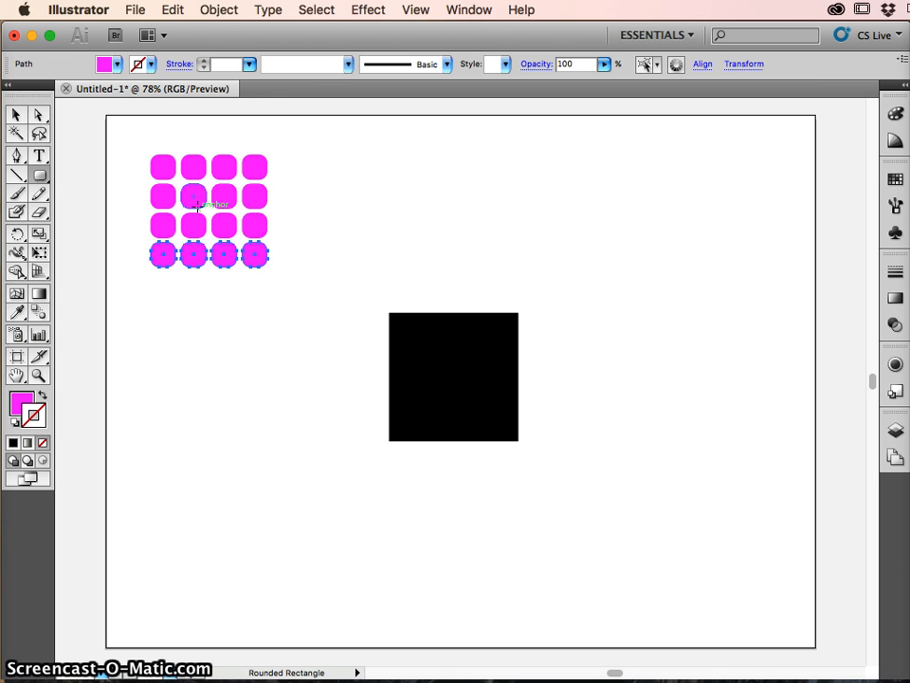
{"action": "left_click", "coordinate": [366, 189], "text": "super"}
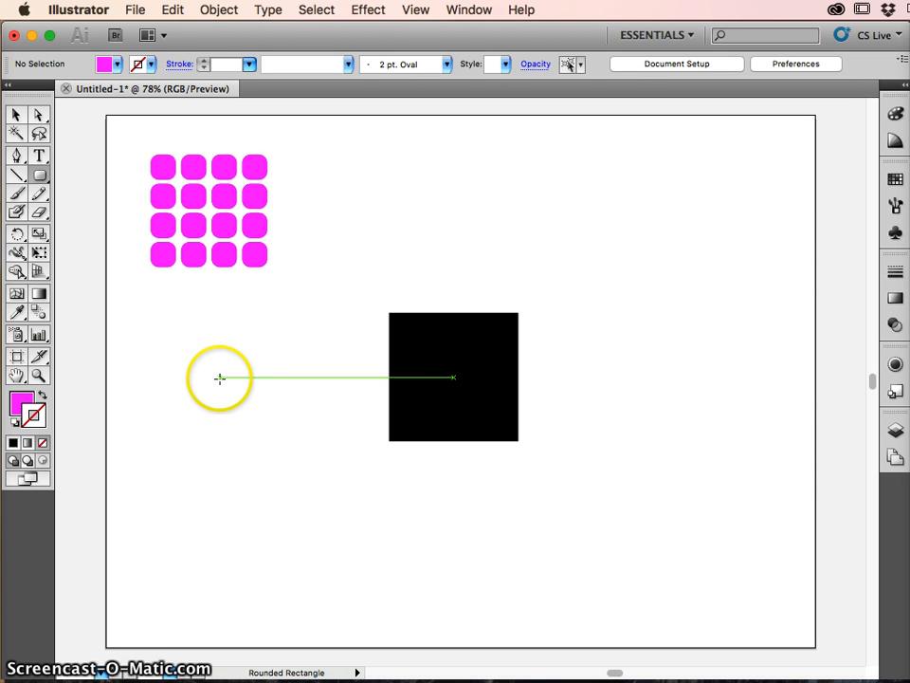
- Recolour six rounded squares green, stepping from the grid's upper-left corner to its lower-right corner, and deselect them
{"action": "key", "text": "v"}
{"action": "left_click", "coordinate": [258, 258]}
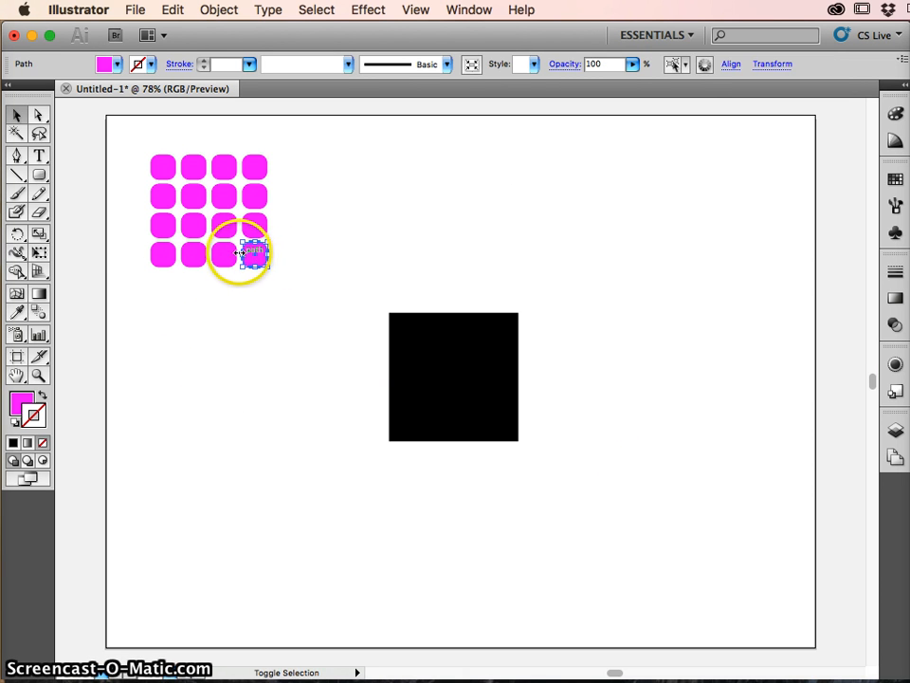
{"action": "left_click", "coordinate": [224, 255]}
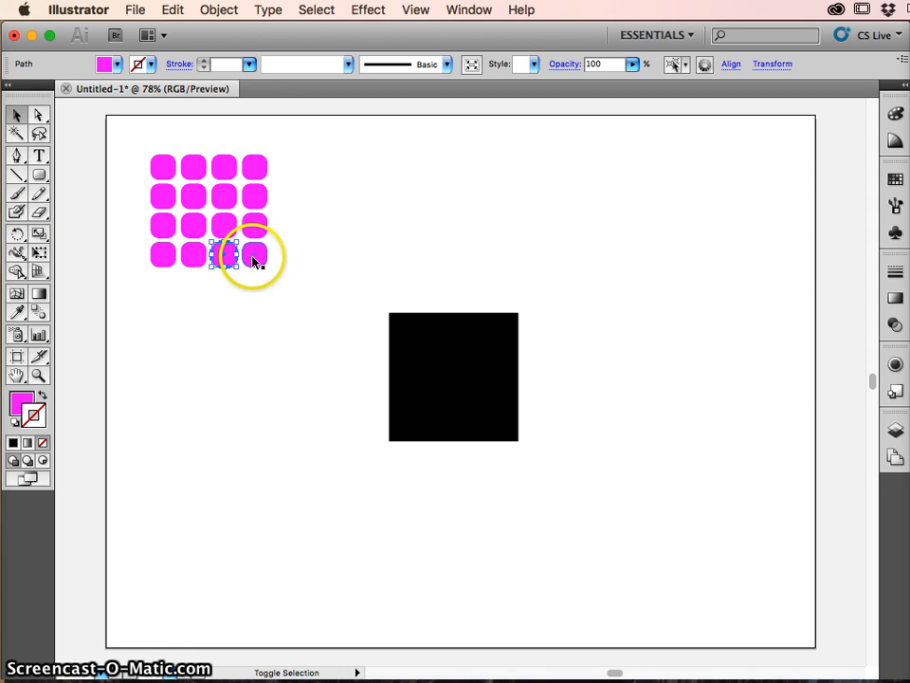
{"action": "left_click", "coordinate": [254, 254], "text": "shift"}
{"action": "left_click", "coordinate": [224, 224], "text": "shift"}
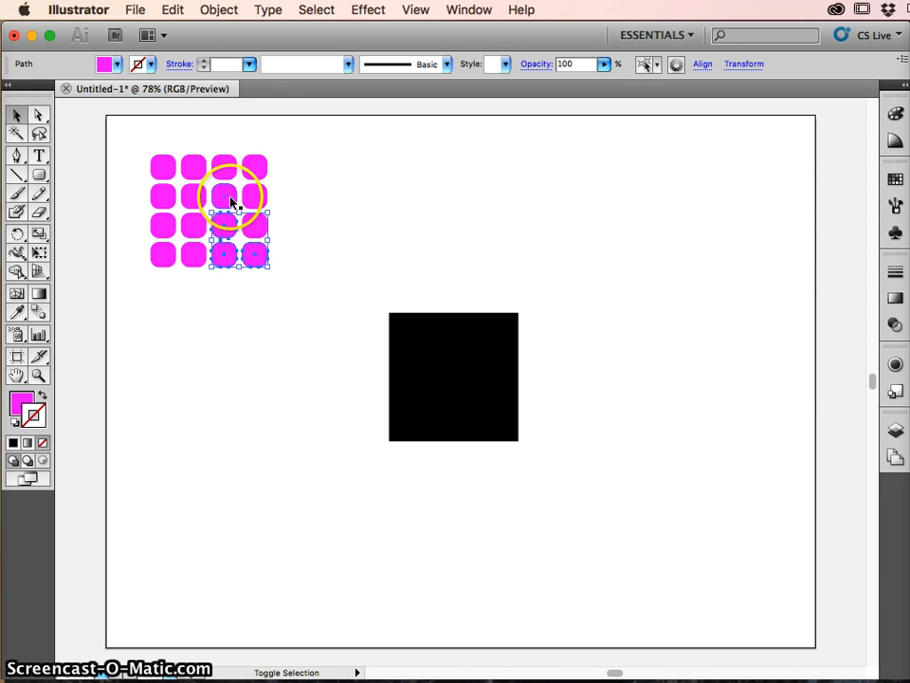
{"action": "left_click", "coordinate": [196, 195], "text": "shift"}
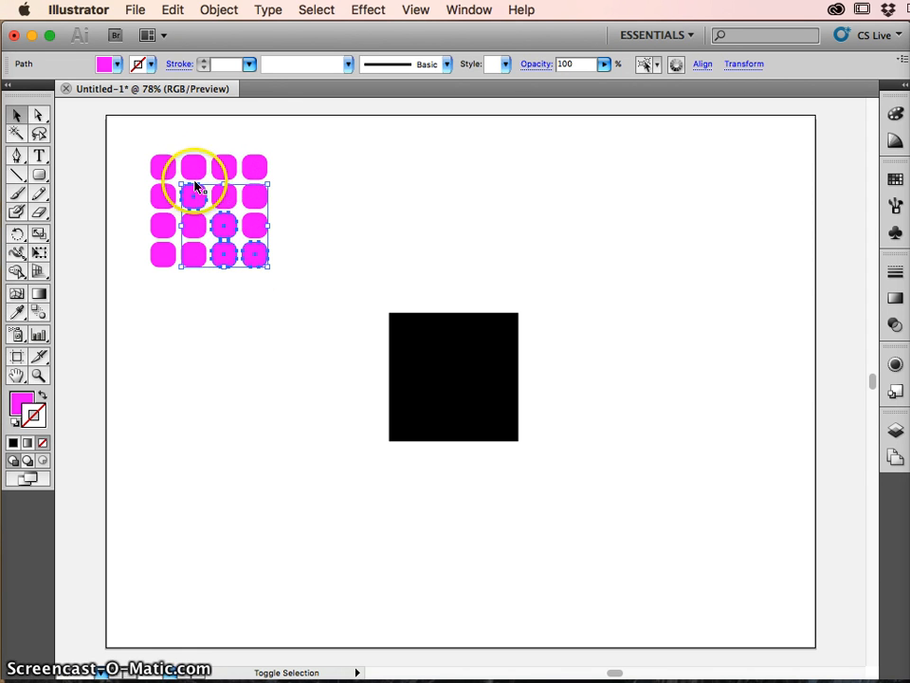
{"action": "left_click", "coordinate": [193, 171], "text": "shift"}
{"action": "left_click", "coordinate": [165, 169], "text": "shift"}
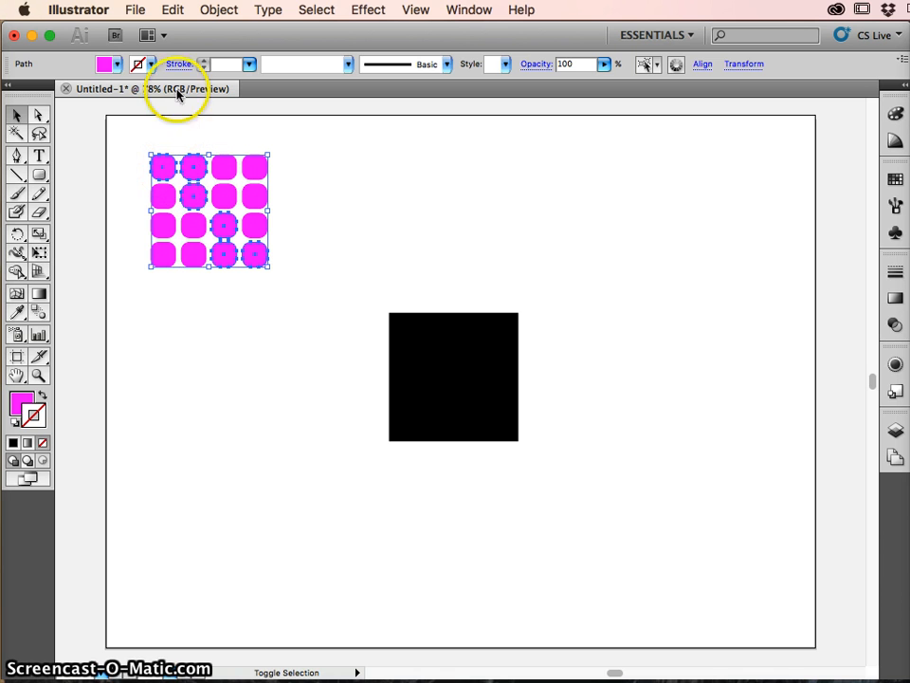
{"action": "left_click", "coordinate": [116, 64]}
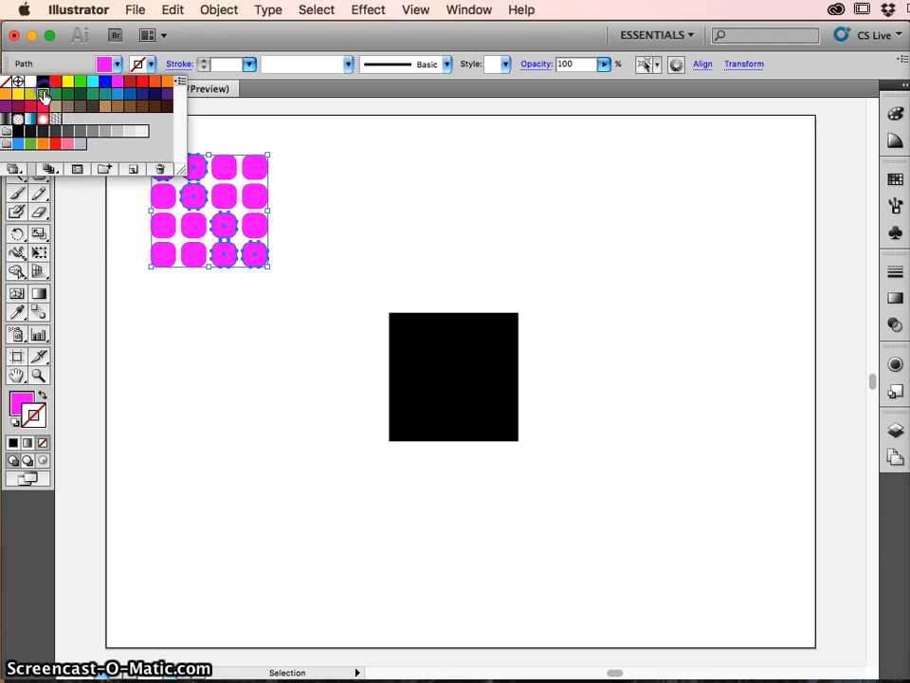
{"action": "left_click", "coordinate": [44, 94]}
{"action": "left_click", "coordinate": [111, 235]}
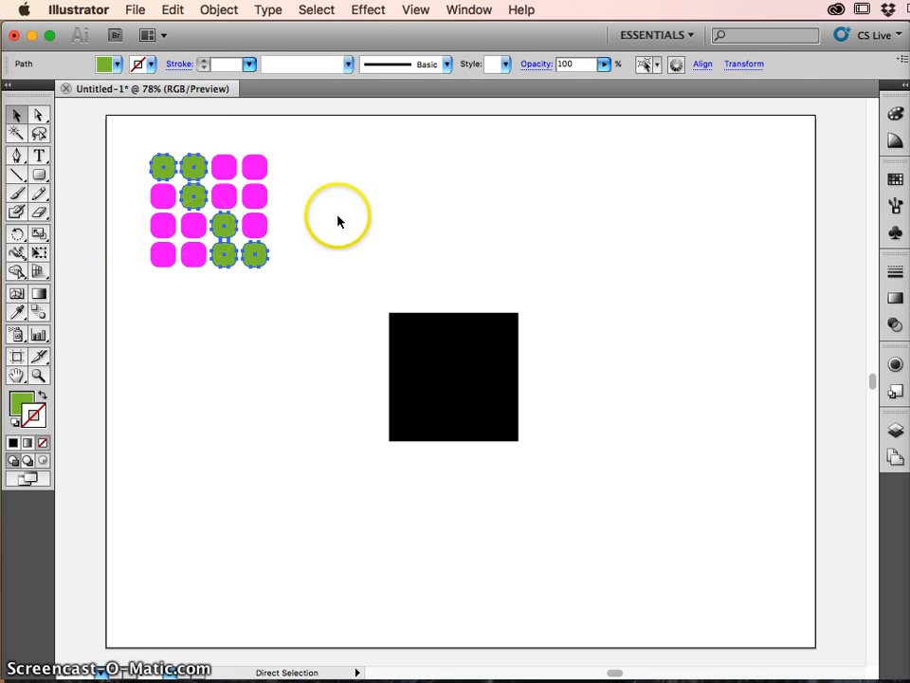
{"action": "left_click", "coordinate": [378, 214]}
{"action": "key", "text": "v"}
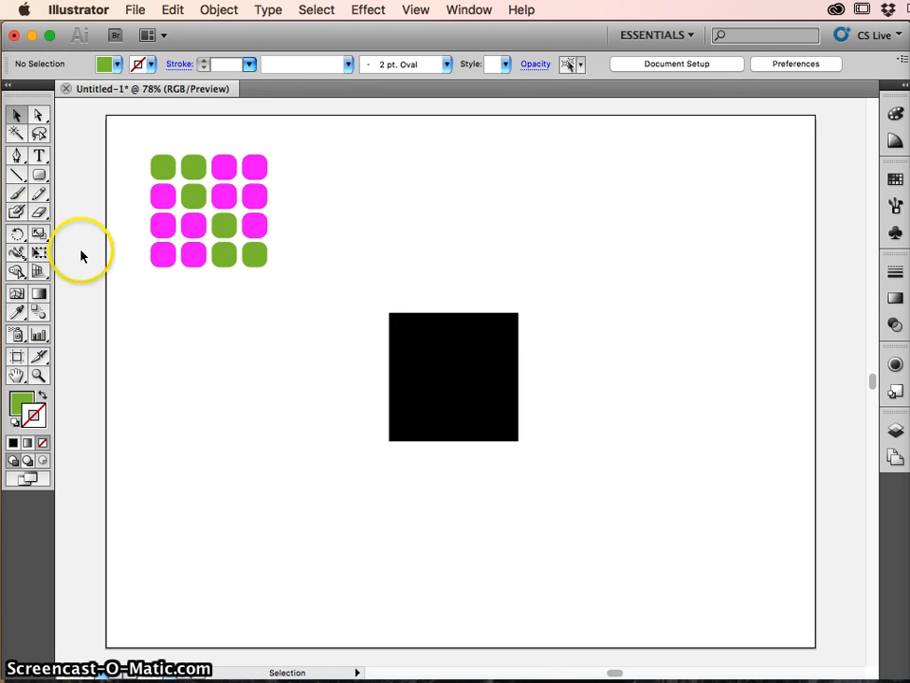
- Switch to the Paintbrush tool and set no fill and a 4 pt black stroke for new strokes
{"action": "left_click", "coordinate": [19, 194]}
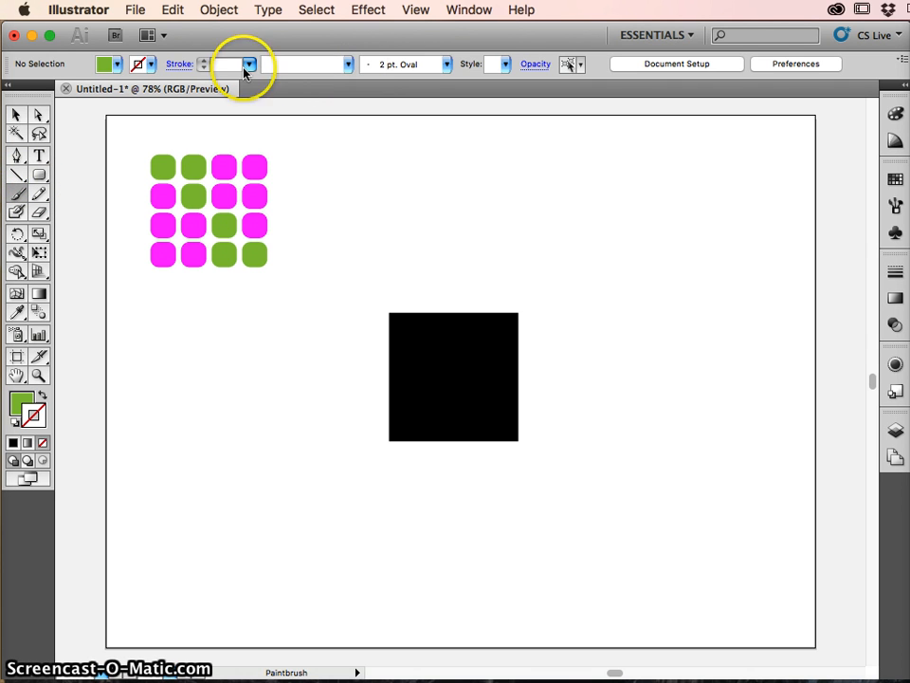
{"action": "left_click", "coordinate": [114, 64]}
{"action": "left_click", "coordinate": [8, 82]}
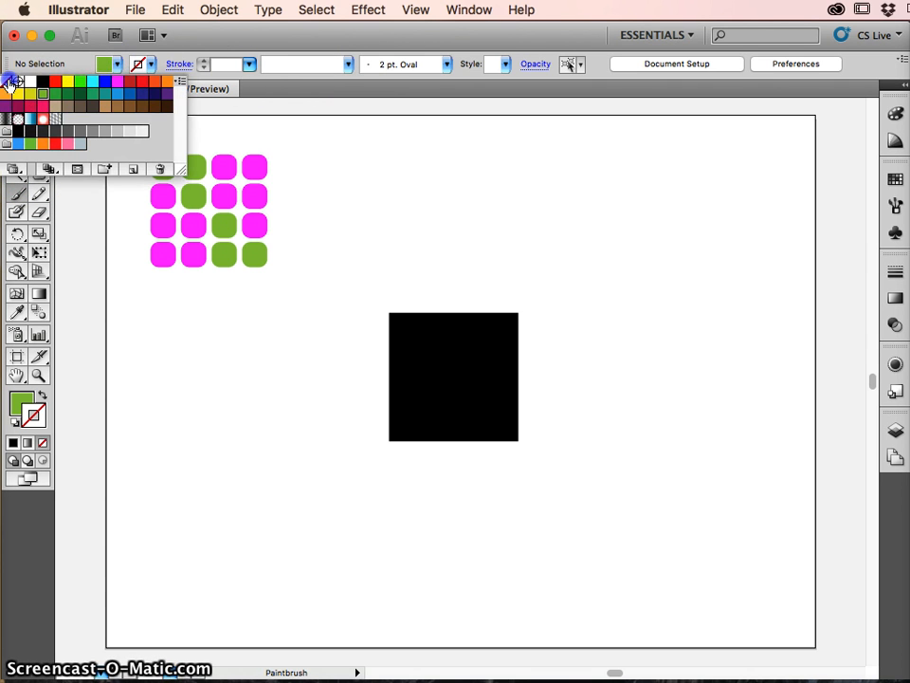
{"action": "left_click", "coordinate": [148, 64]}
{"action": "left_click", "coordinate": [149, 68]}
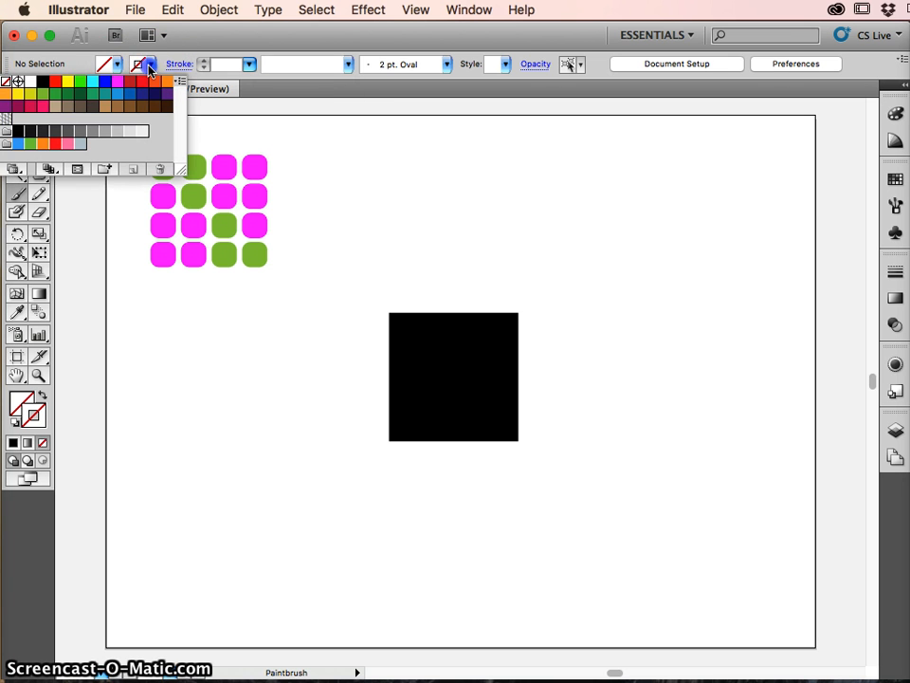
{"action": "left_click", "coordinate": [44, 83]}
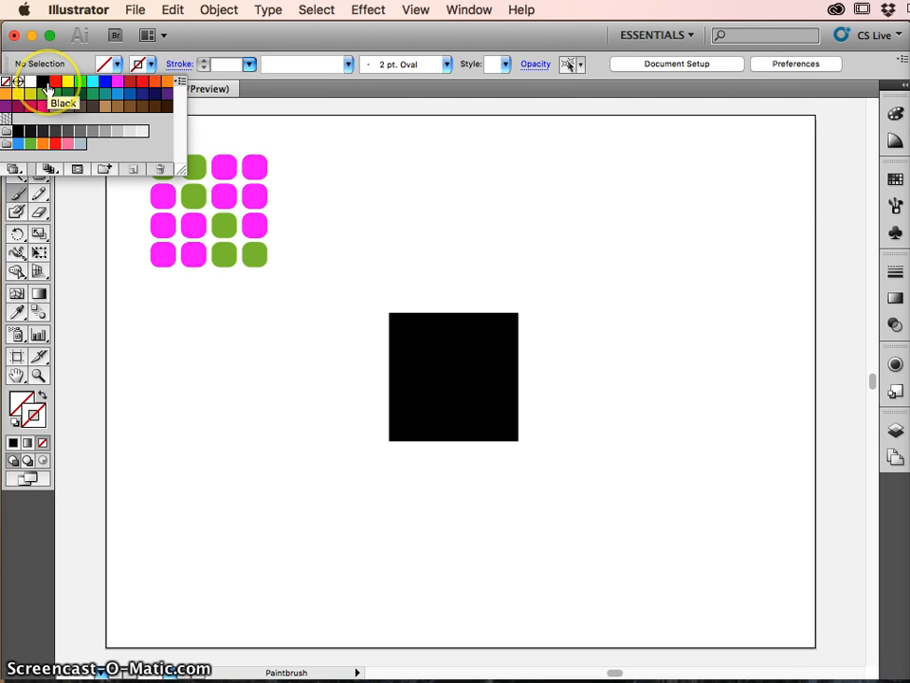
{"action": "left_click", "coordinate": [314, 39]}
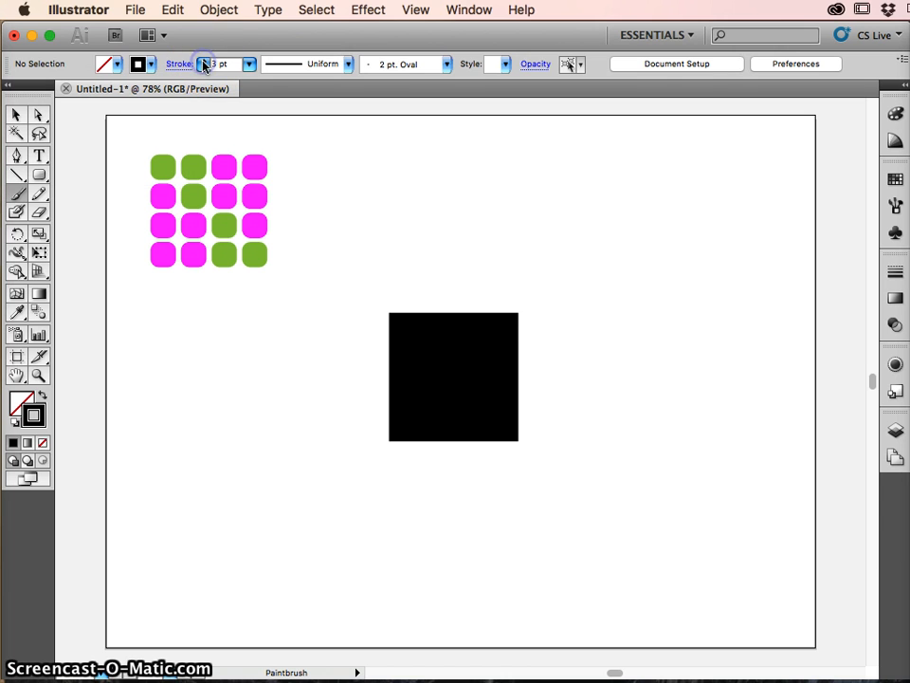
- Choose the 3.00 Flat bristle brush definition and set the stroke weight to 3 pt
{"action": "left_click", "coordinate": [347, 64]}
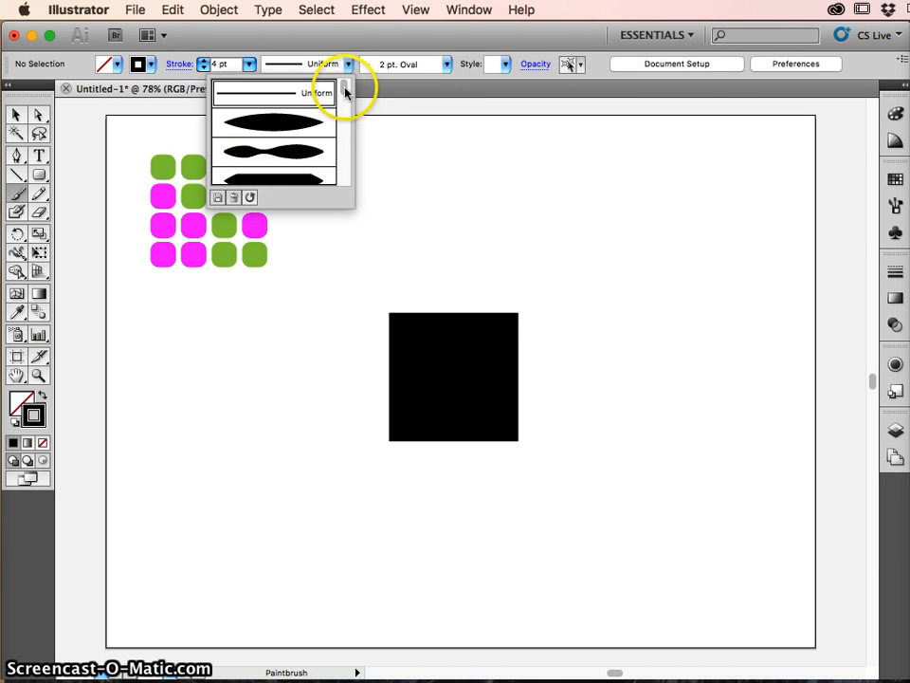
{"action": "left_click_drag", "start_coordinate": [344, 89], "coordinate": [342, 63]}
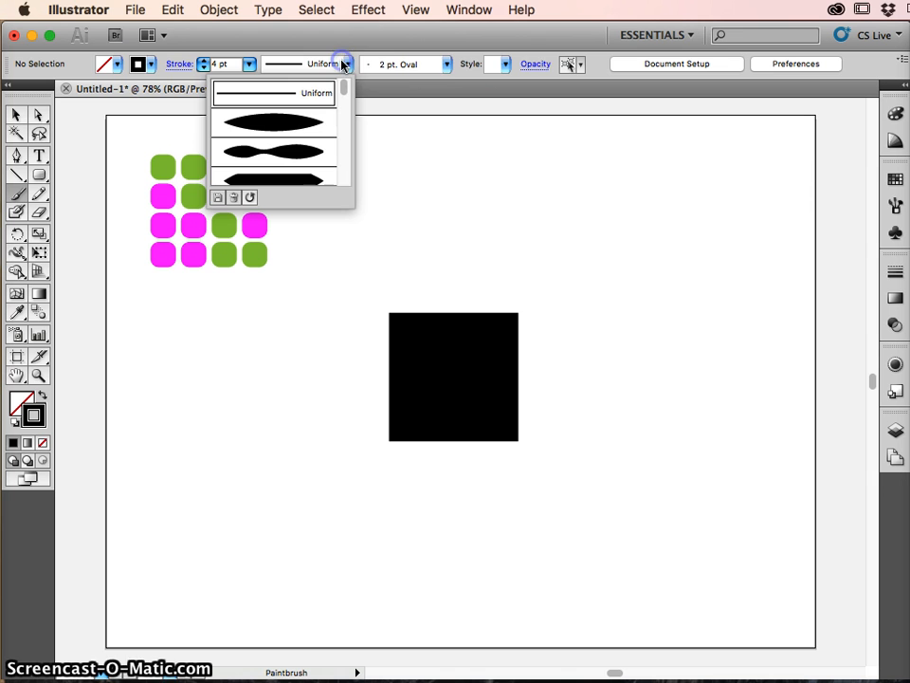
{"action": "left_click", "coordinate": [446, 64]}
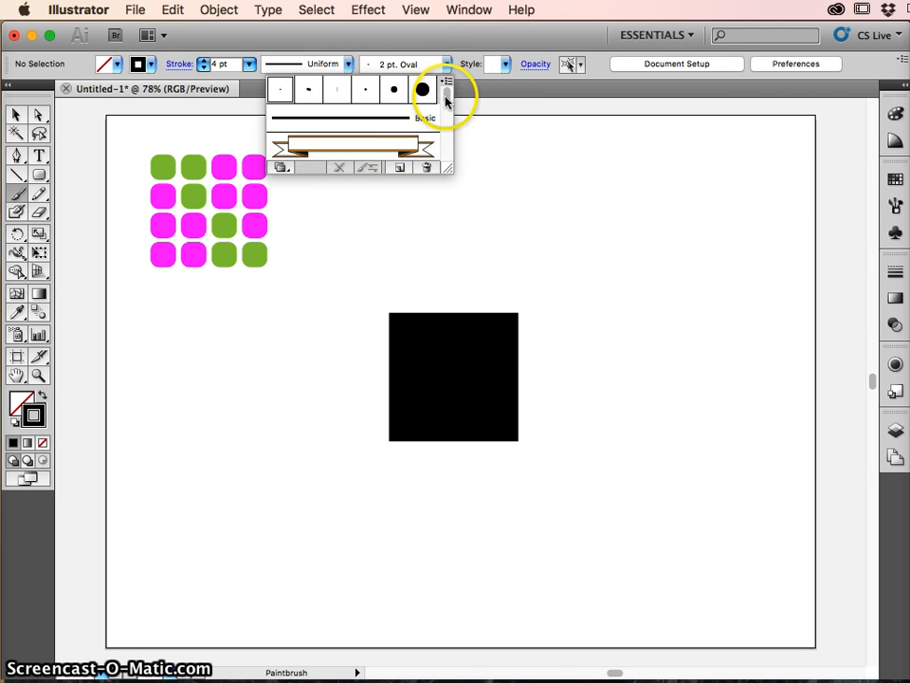
{"action": "left_click_drag", "start_coordinate": [445, 85], "coordinate": [445, 112]}
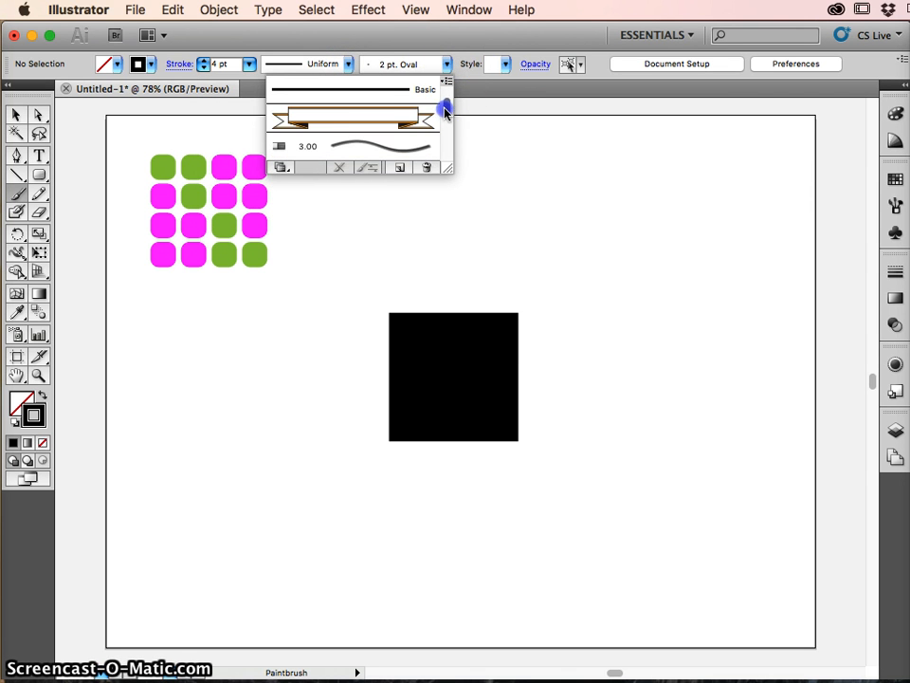
{"action": "left_click", "coordinate": [376, 144]}
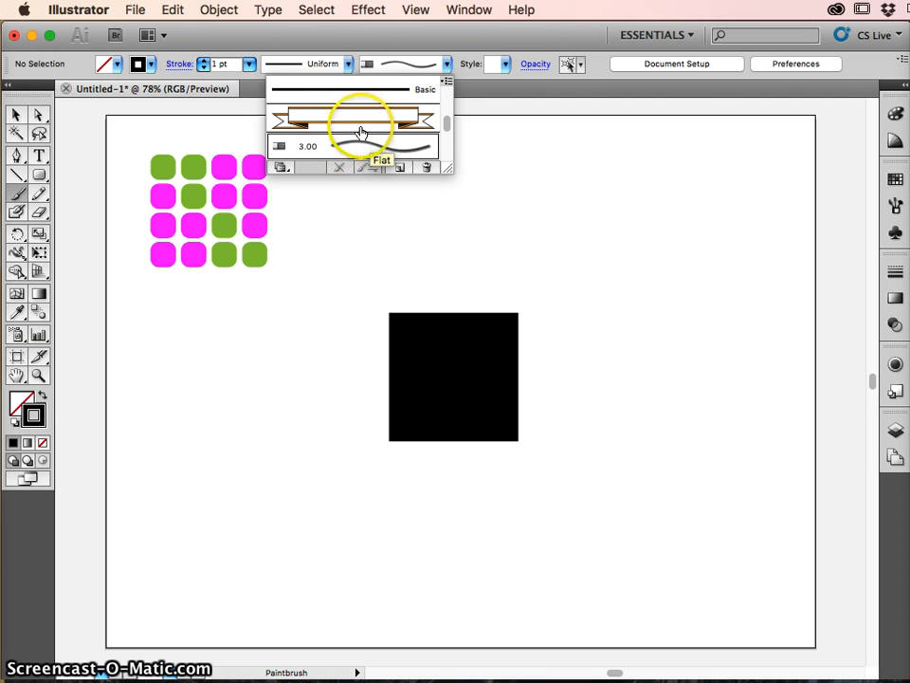
{"action": "left_click", "coordinate": [357, 145]}
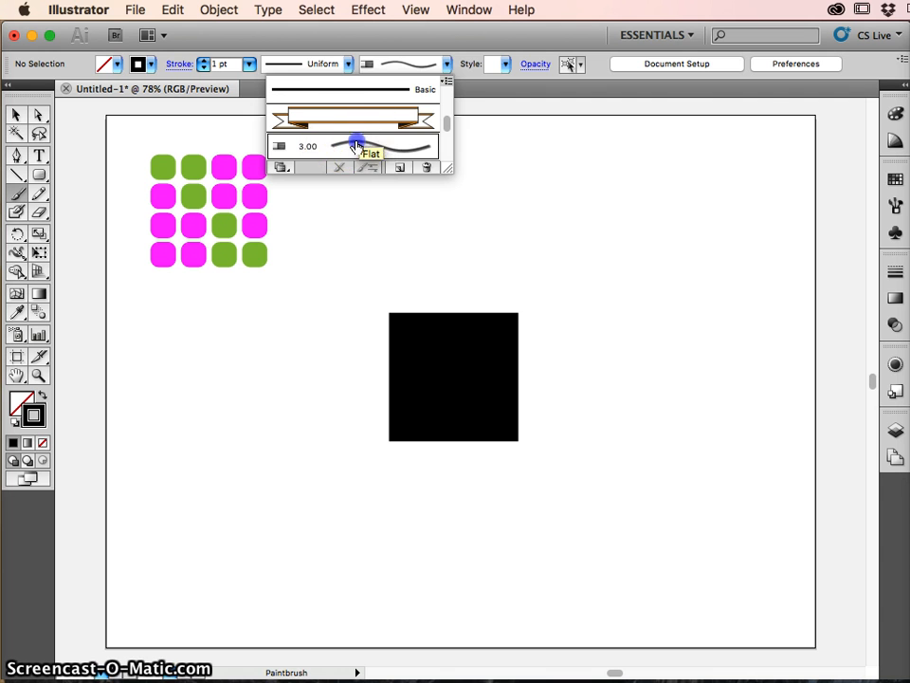
{"action": "left_click", "coordinate": [434, 41]}
{"action": "left_click", "coordinate": [203, 61]}
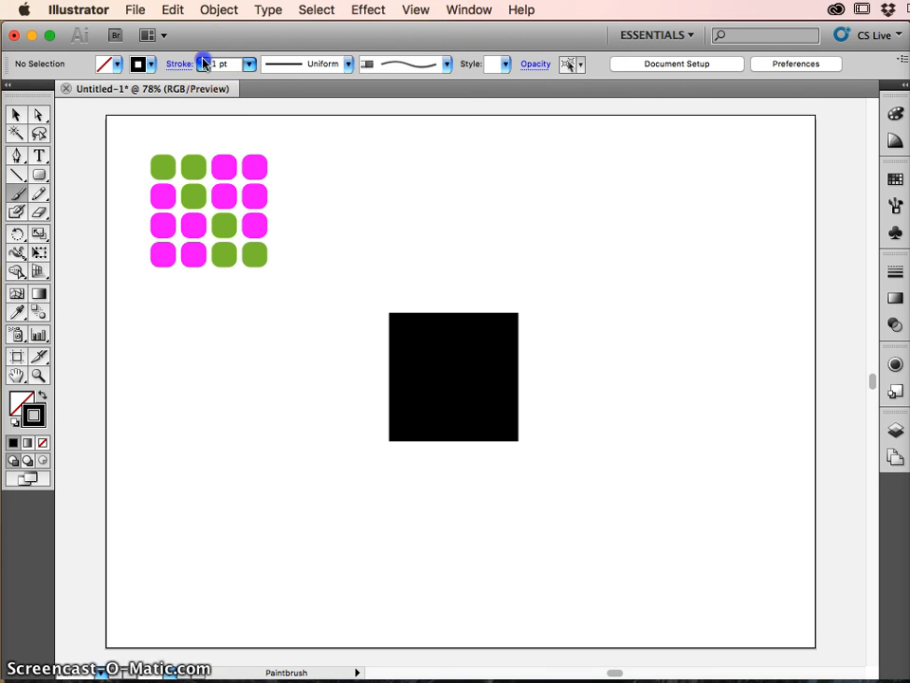
{"action": "left_click", "coordinate": [203, 60]}
- Paint a horizontal brush stroke above the black square and a vertical one running down from its right end
{"action": "left_click_drag", "start_coordinate": [356, 159], "coordinate": [358, 158]}
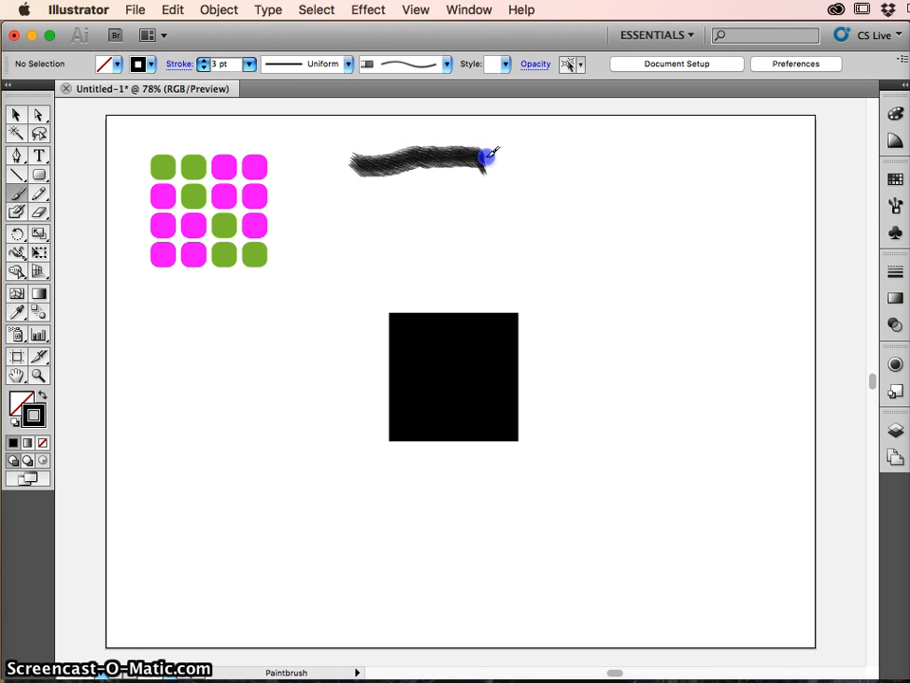
{"action": "left_click_drag", "start_coordinate": [496, 158], "coordinate": [497, 156]}
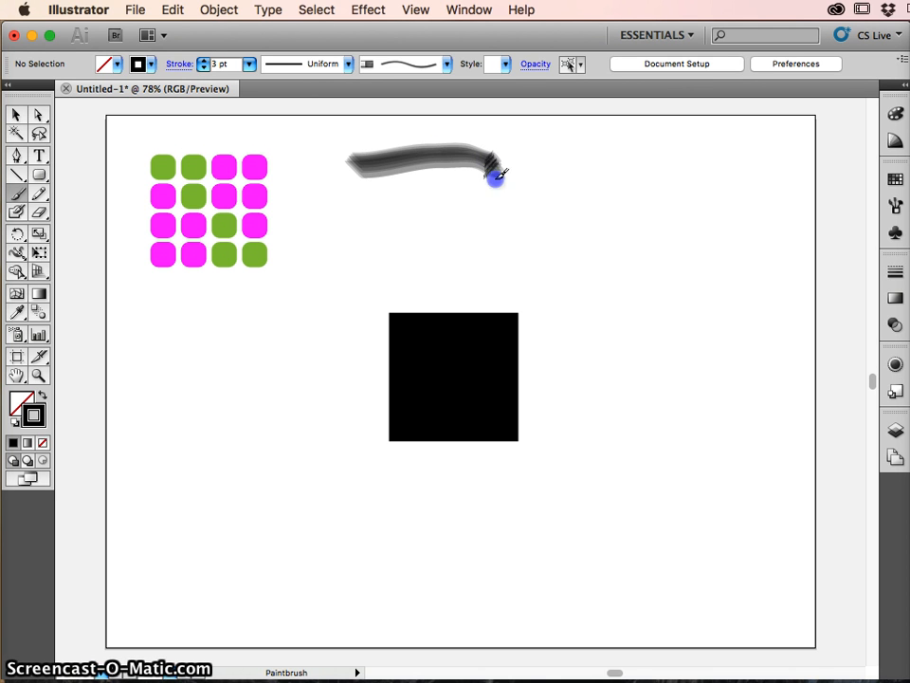
{"action": "left_click_drag", "start_coordinate": [497, 250], "coordinate": [497, 264]}
- Duplicate the horizontal stroke downward and the vertical stroke to the left to complete a rectangular frame, leaving nothing selected
{"action": "key", "text": "v"}
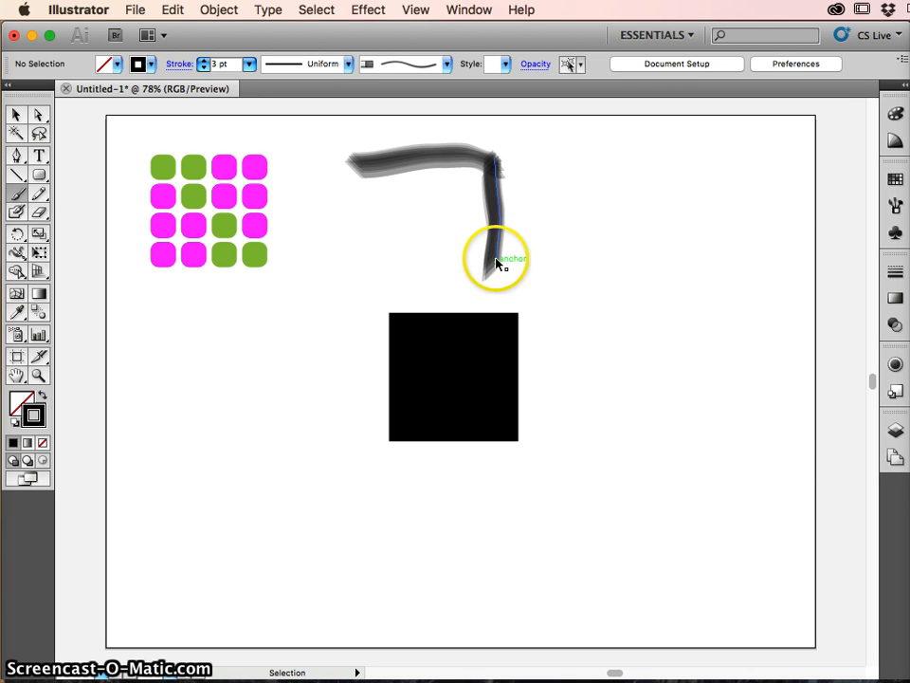
{"action": "left_click", "coordinate": [431, 164]}
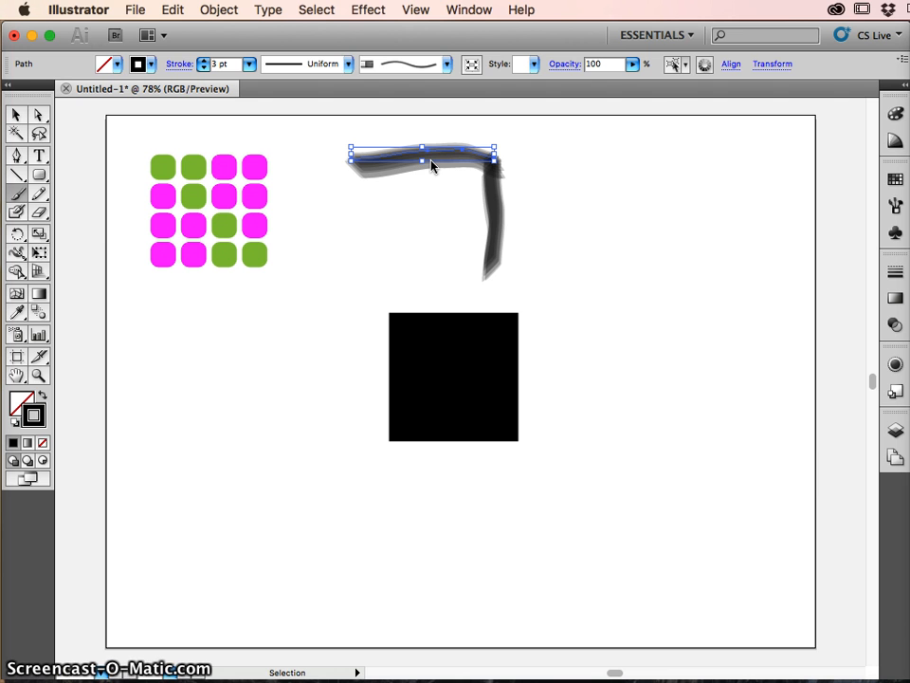
{"action": "left_click_drag", "start_coordinate": [431, 163], "coordinate": [433, 279]}
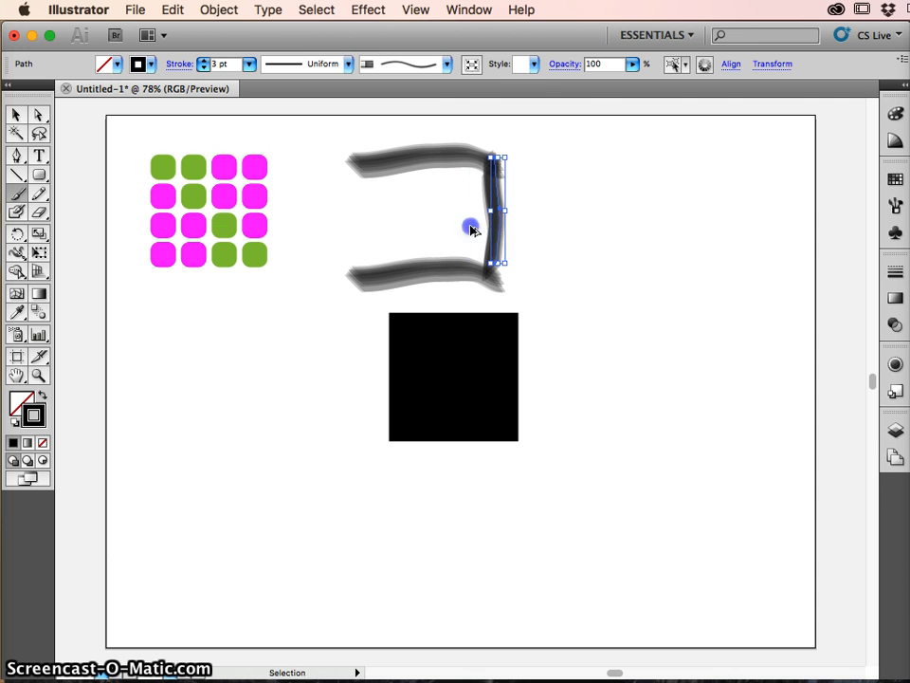
{"action": "mouse_move", "coordinate": [472, 230]}
{"action": "left_mouse_down"}
{"action": "mouse_move", "coordinate": [407, 224]}
{"action": "mouse_move", "coordinate": [357, 237]}
{"action": "left_mouse_up"}
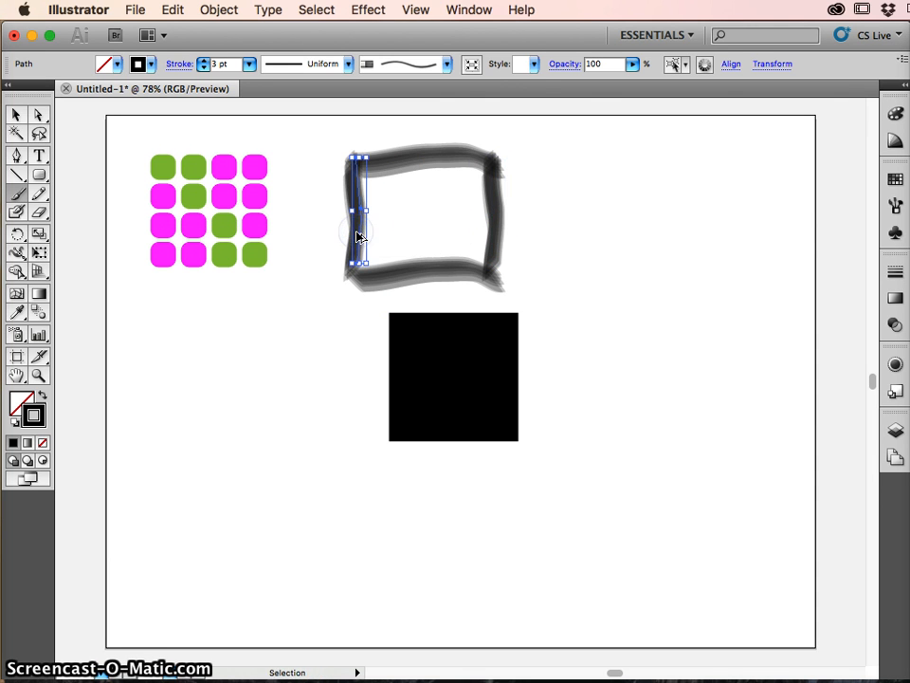
{"action": "left_click", "coordinate": [610, 213], "text": "super"}
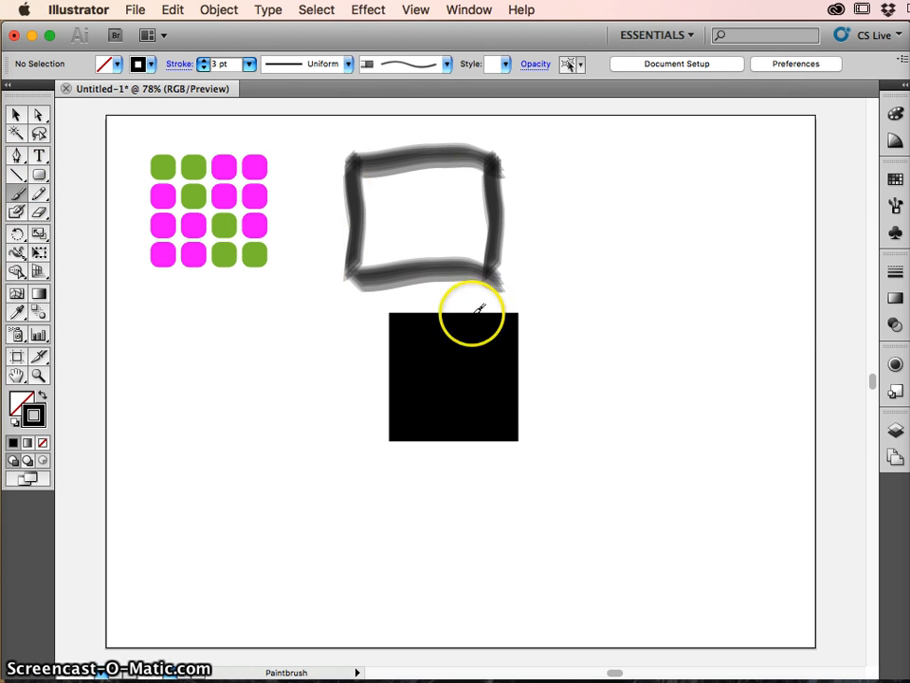
- Group the frame's four brush strokes, move the group slightly up and to the right, and deselect it
{"action": "key", "text": "v"}
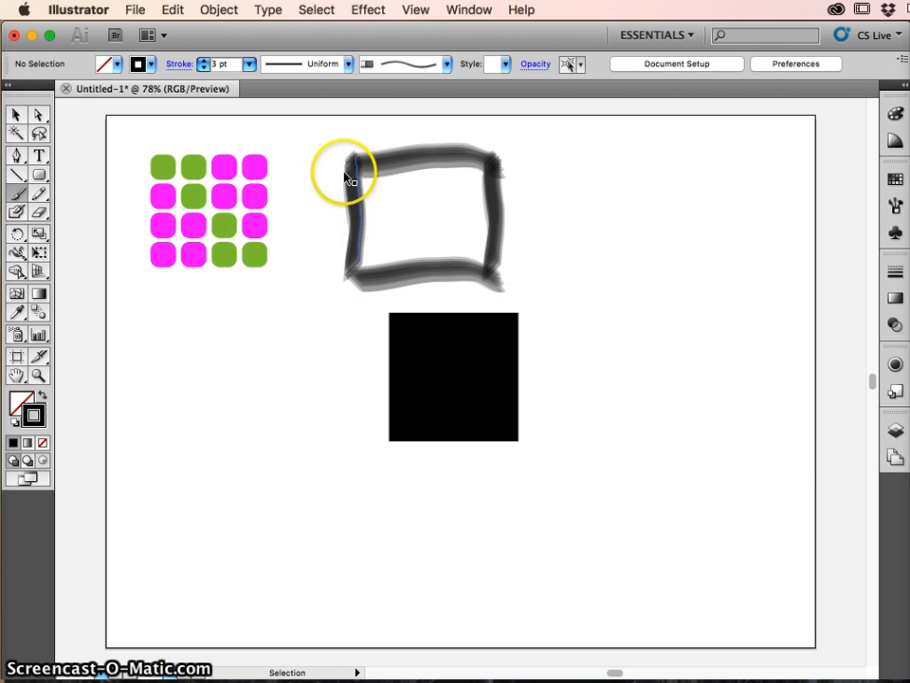
{"action": "left_click_drag", "start_coordinate": [528, 289], "coordinate": [528, 288]}
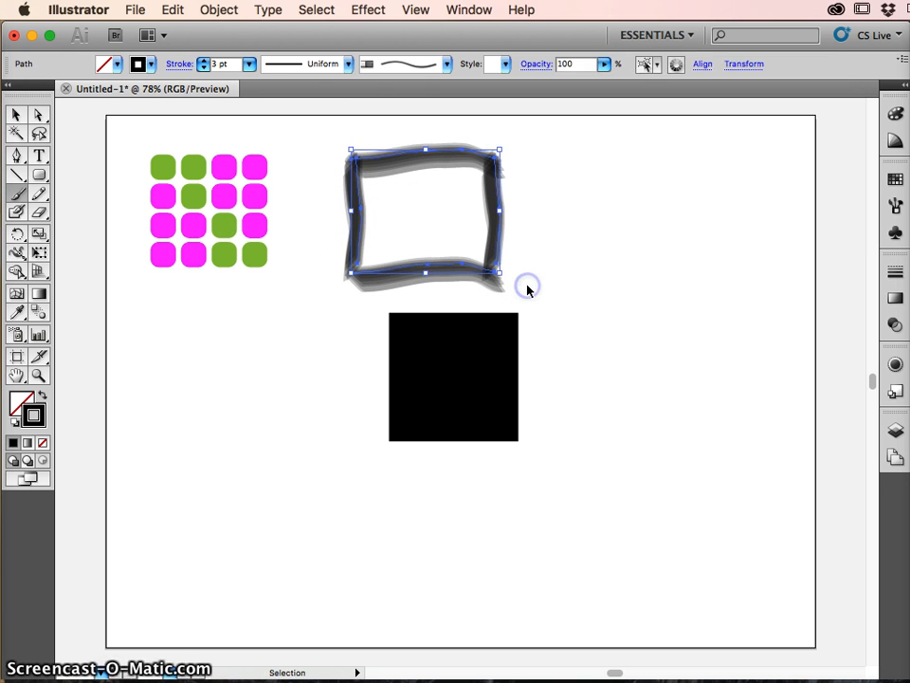
{"action": "key", "text": "b"}
{"action": "left_click", "coordinate": [494, 254]}
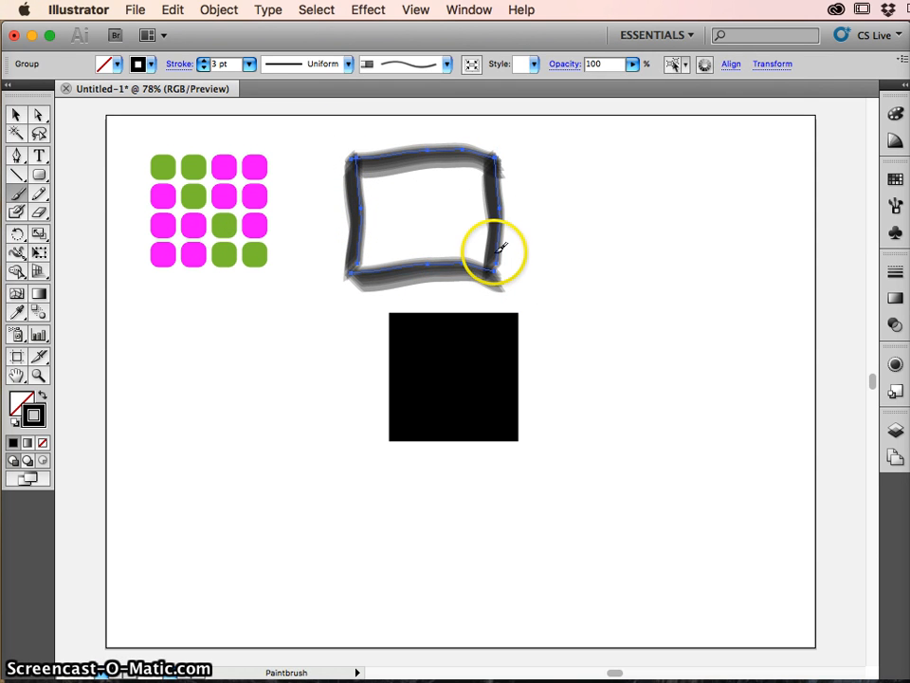
{"action": "mouse_move", "coordinate": [517, 236]}
{"action": "left_mouse_down"}
{"action": "mouse_move", "coordinate": [521, 252]}
{"action": "mouse_move", "coordinate": [530, 246]}
{"action": "mouse_move", "coordinate": [516, 242]}
{"action": "left_mouse_up"}
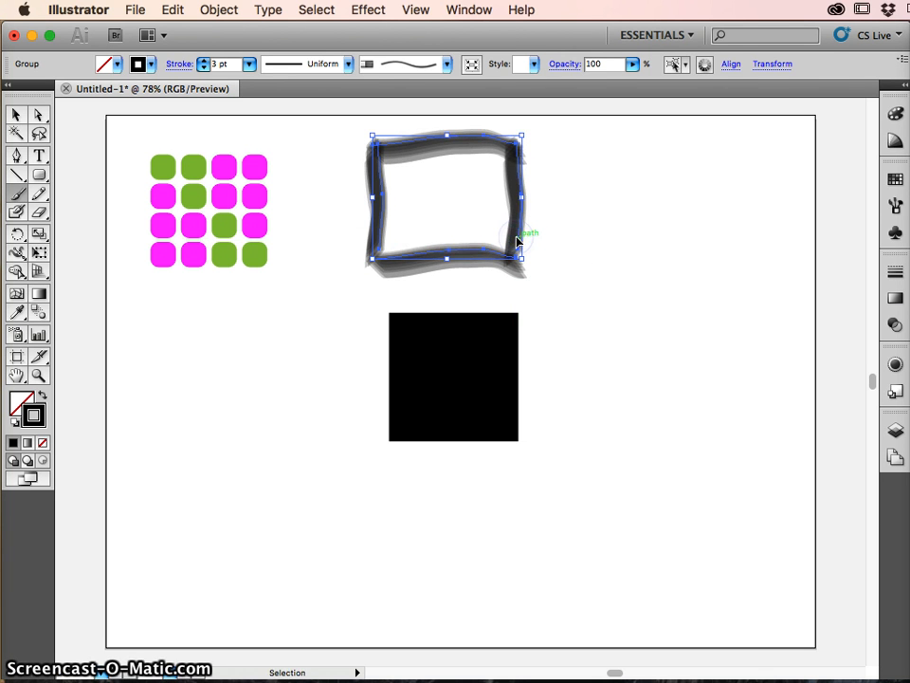
{"action": "left_click", "coordinate": [578, 258], "text": "super"}
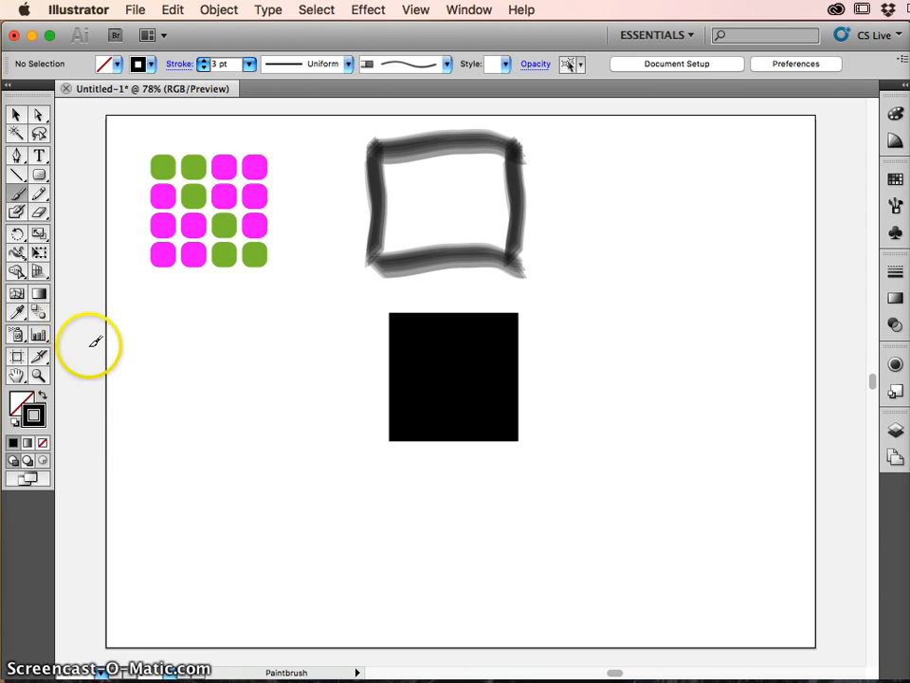
- Draw a vertical line segment with a 5 pt red stroke beside the brushed frame, ending at about Y 397 px
{"action": "left_click", "coordinate": [17, 178]}
{"action": "left_click_drag", "start_coordinate": [265, 265], "coordinate": [628, 156]}
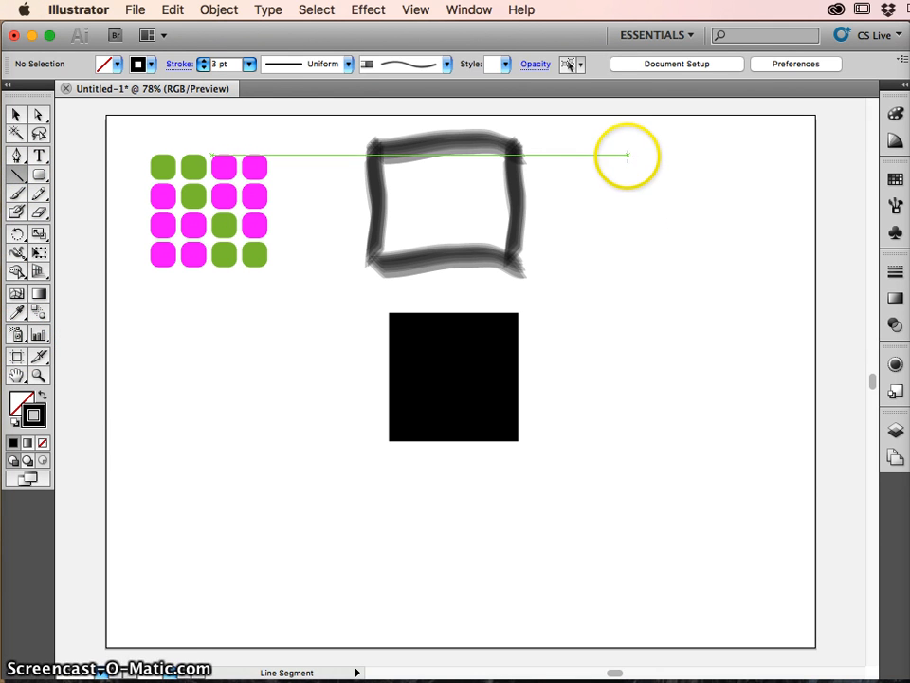
{"action": "left_click", "coordinate": [249, 63]}
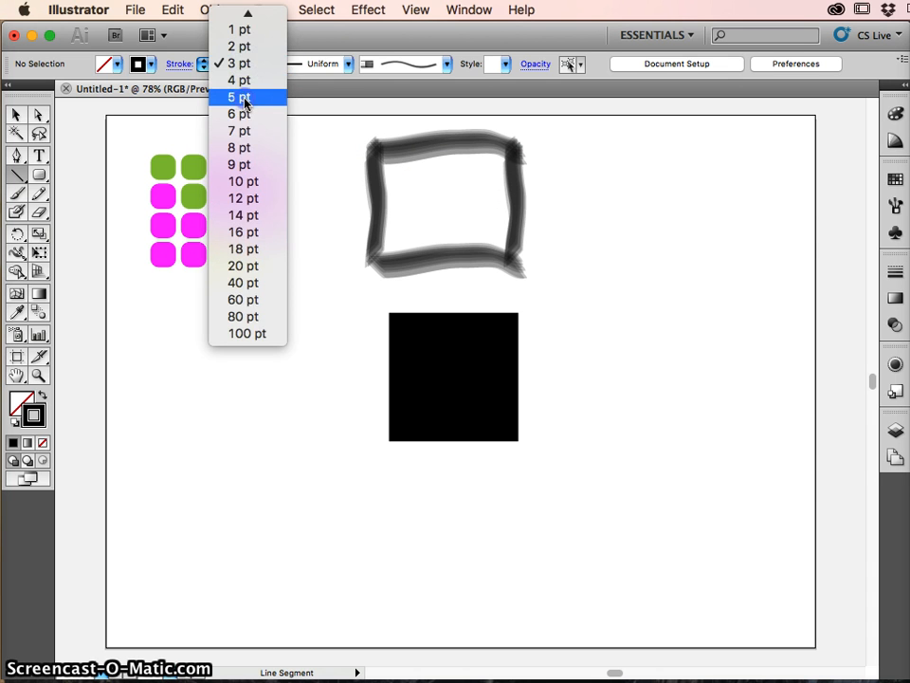
{"action": "left_click", "coordinate": [242, 98]}
{"action": "left_click", "coordinate": [140, 64]}
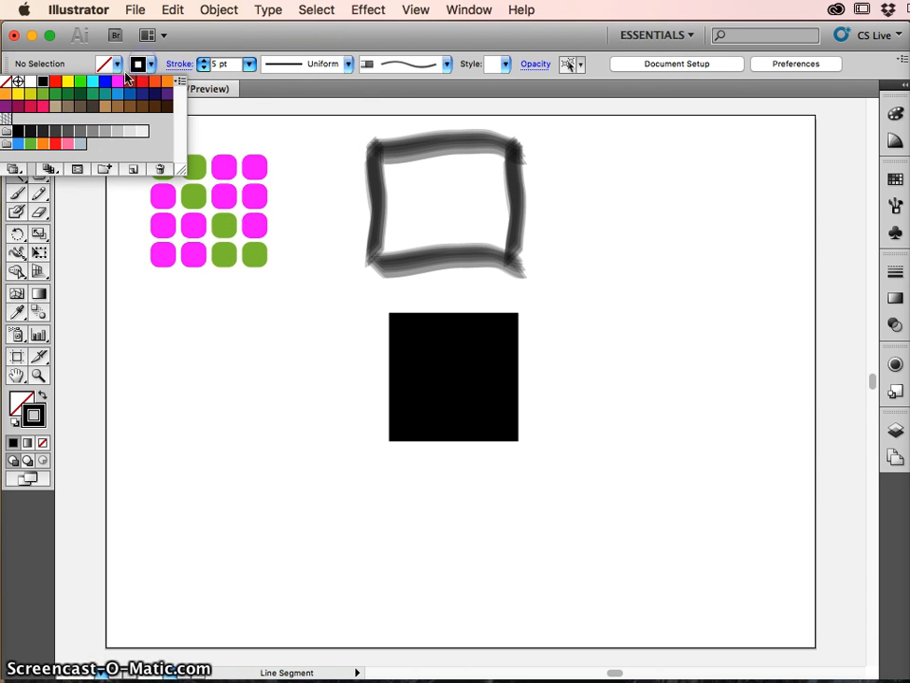
{"action": "left_click", "coordinate": [55, 81]}
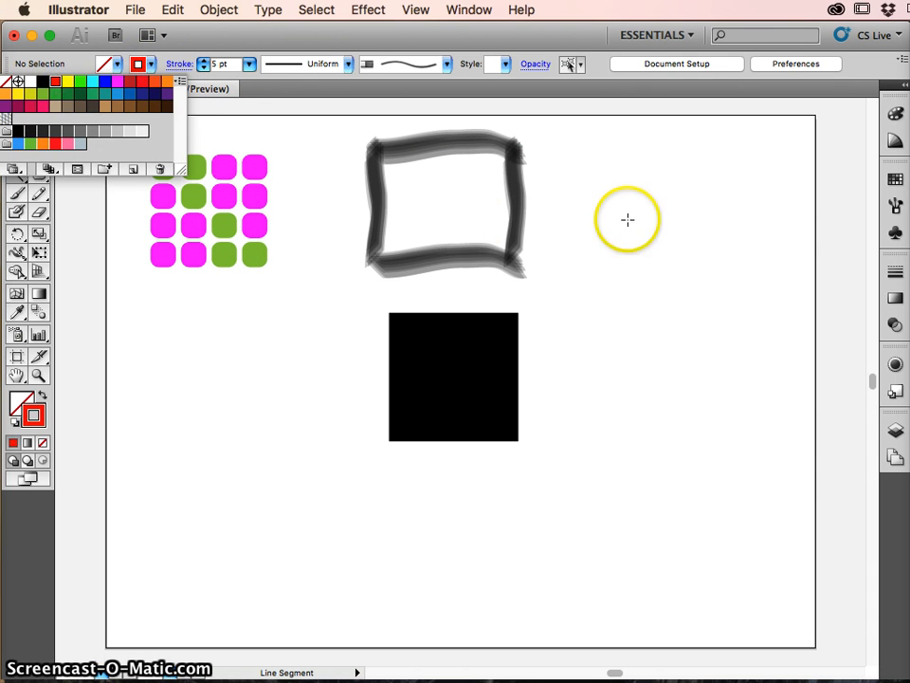
{"action": "left_click_drag", "start_coordinate": [618, 157], "coordinate": [617, 208]}
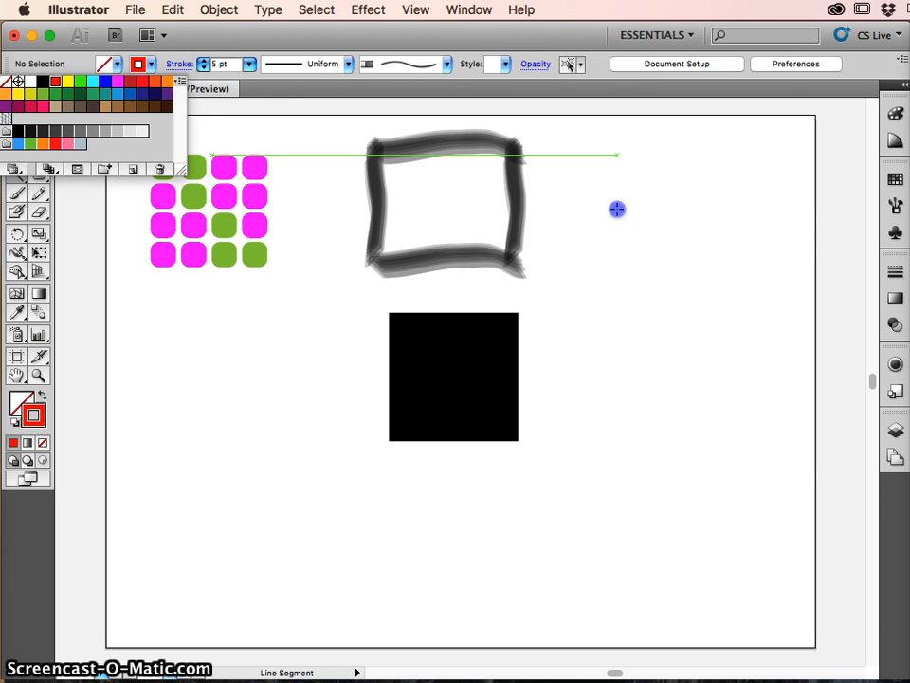
{"action": "mouse_move", "coordinate": [614, 145]}
{"action": "left_mouse_down"}
{"action": "mouse_move", "coordinate": [624, 401]}
{"action": "mouse_move", "coordinate": [622, 303]}
{"action": "mouse_move", "coordinate": [626, 391]}
{"action": "left_mouse_up"}
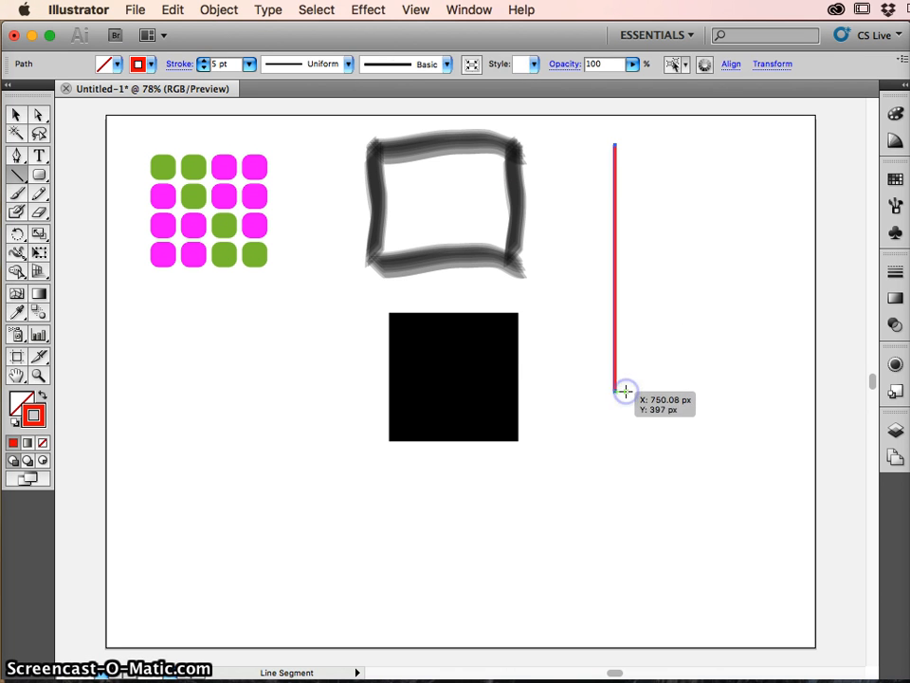
- Duplicate the vertical red line to its right and connect the two top ends with a horizontal line segment
{"action": "key", "text": "v"}
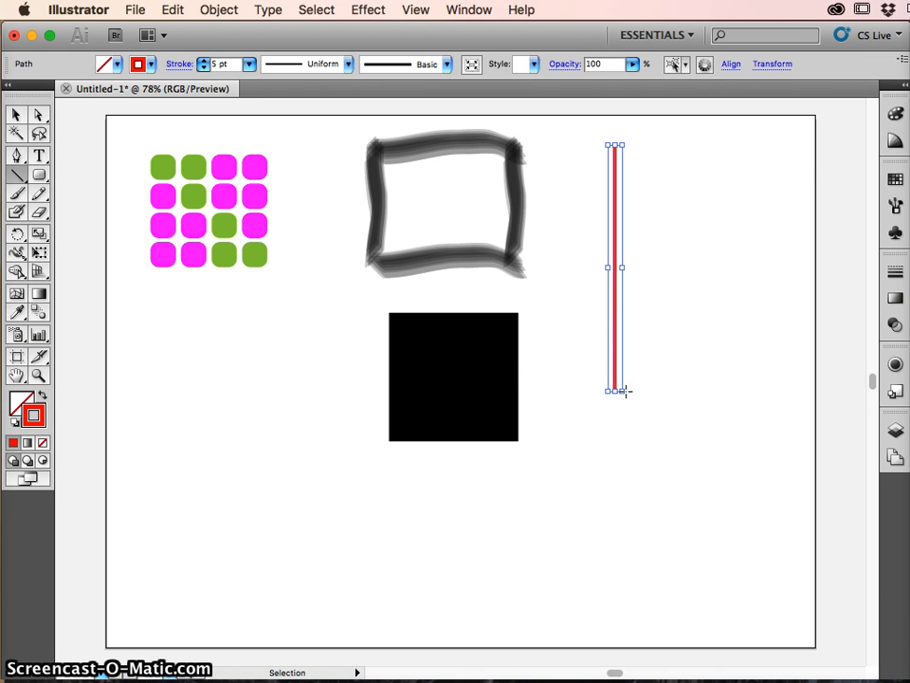
{"action": "left_click", "coordinate": [620, 366]}
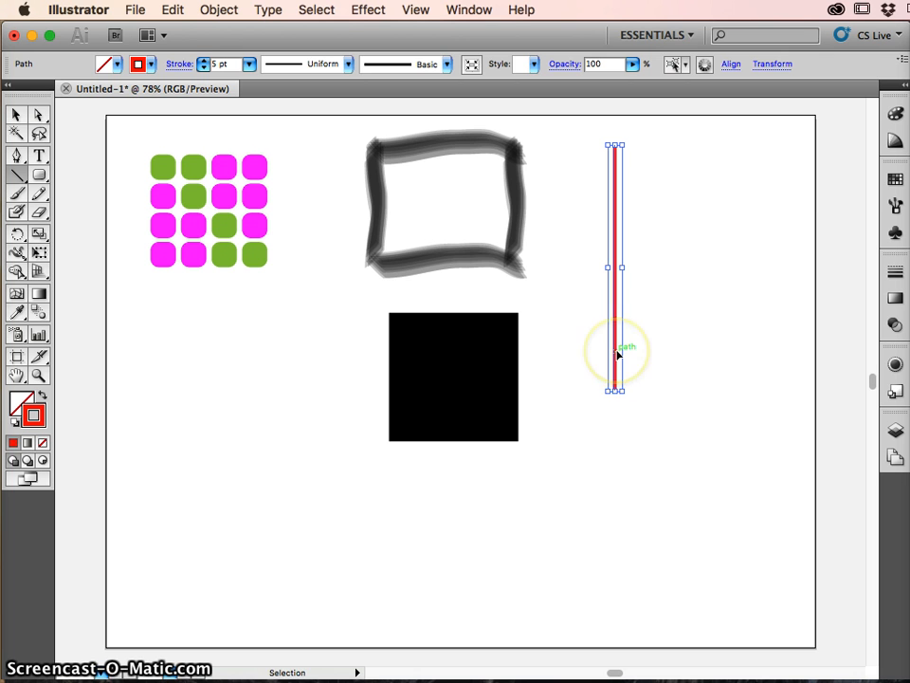
{"action": "left_click_drag", "start_coordinate": [618, 355], "coordinate": [769, 359]}
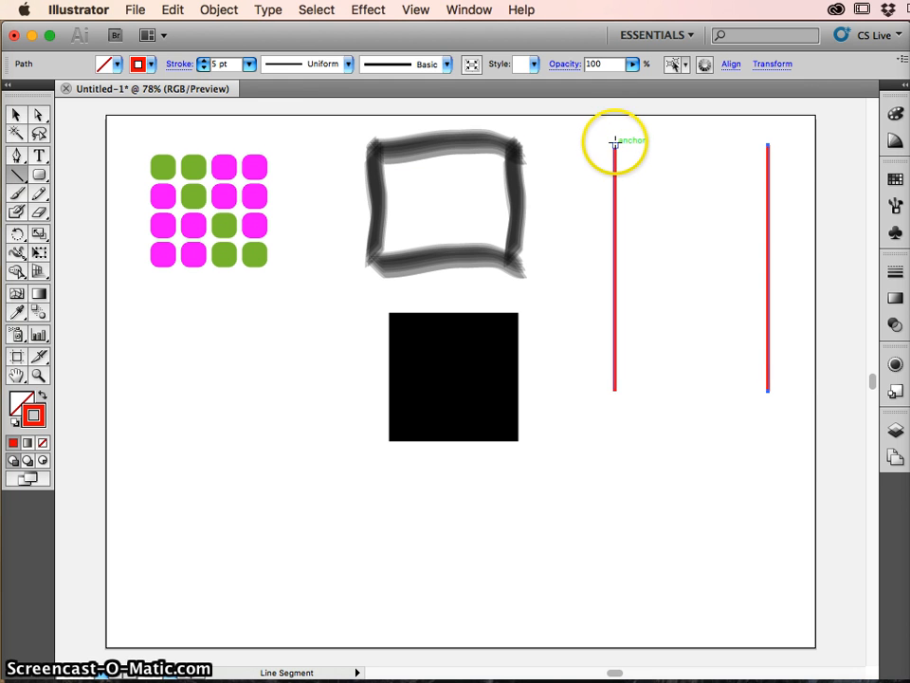
{"action": "left_click_drag", "start_coordinate": [615, 145], "coordinate": [769, 145]}
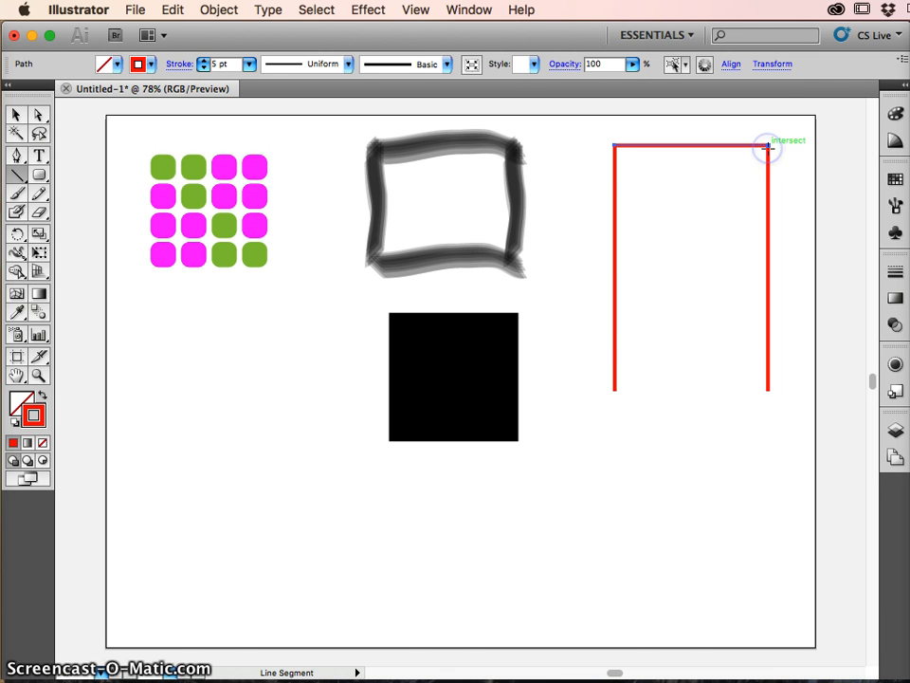
- Duplicate the top red line to close the bottom and add two horizontal dividers splitting the rectangle into three rows
{"action": "key", "text": "super"}
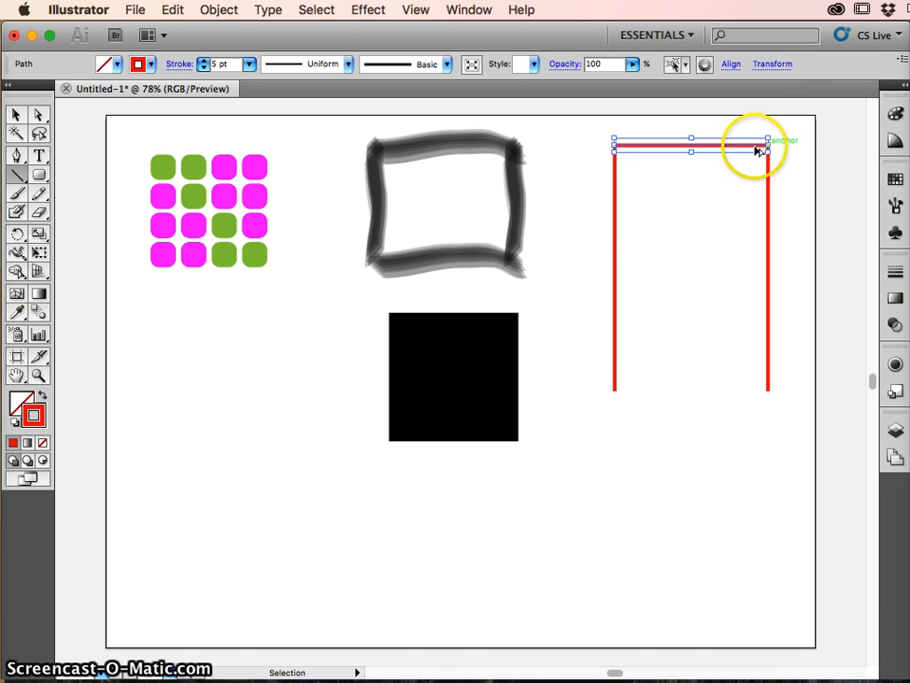
{"action": "left_click", "coordinate": [751, 149], "text": "super"}
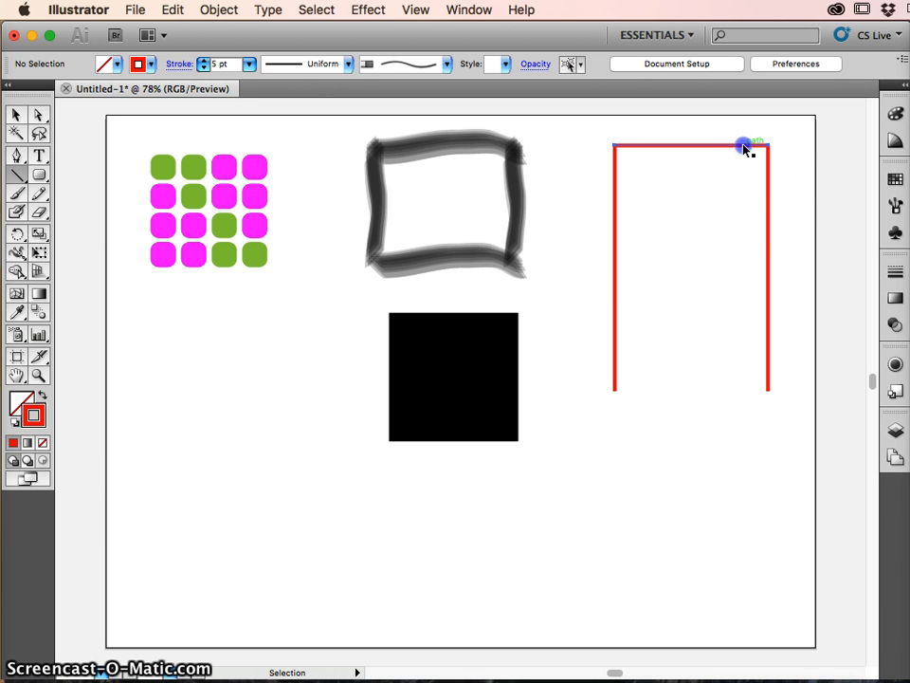
{"action": "left_click_drag", "start_coordinate": [745, 147], "coordinate": [741, 232]}
{"action": "key", "text": "super+shift+a"}
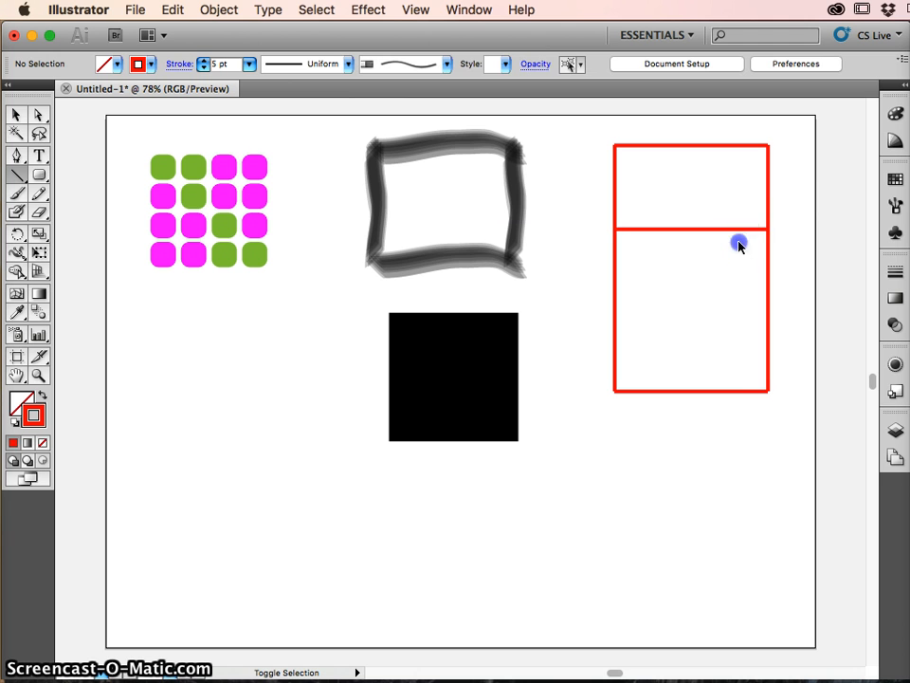
{"action": "left_click", "coordinate": [736, 229]}
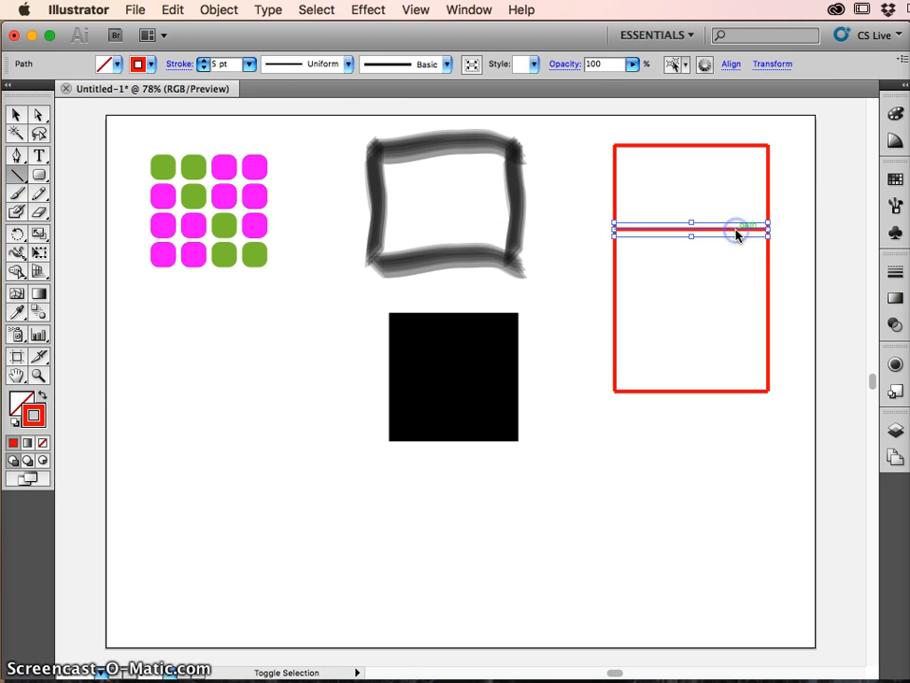
{"action": "left_click", "coordinate": [738, 244]}
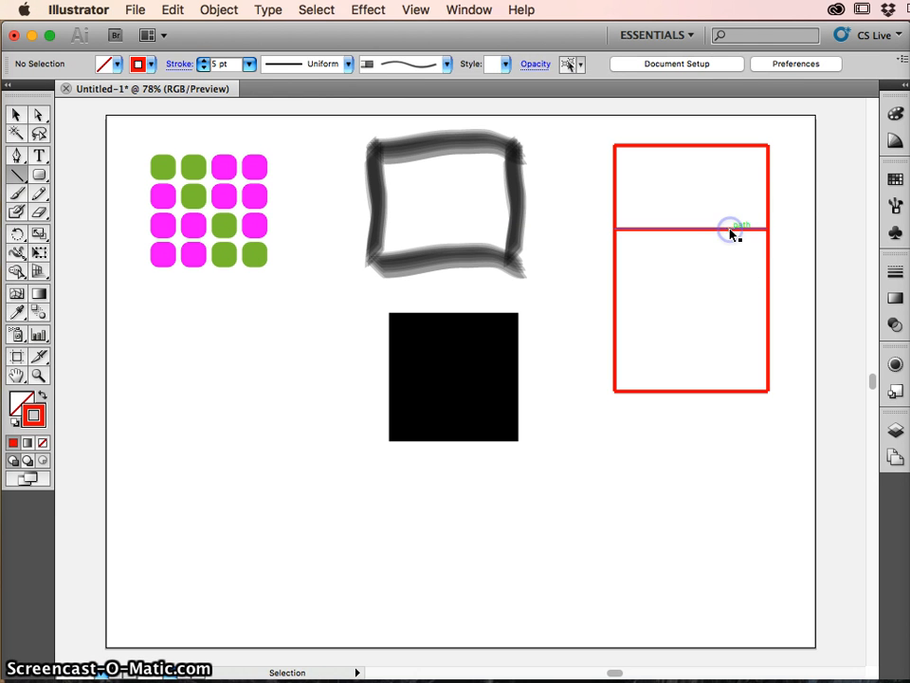
{"action": "left_click_drag", "start_coordinate": [733, 233], "coordinate": [731, 305]}
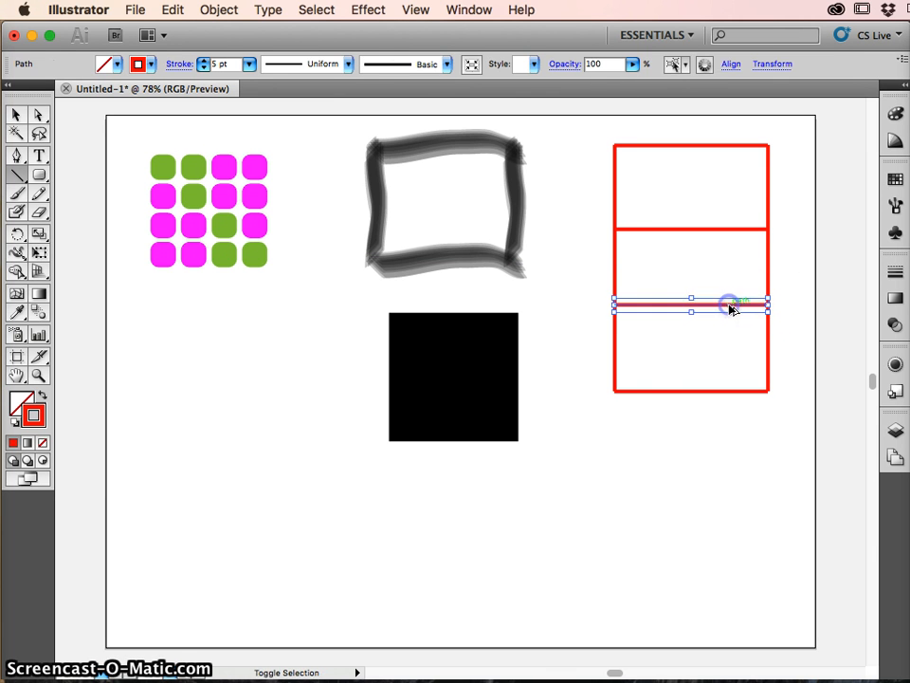
- Duplicate the left vertical red line to the middle of the rectangle and leave nothing selected
{"action": "left_click", "coordinate": [616, 357], "text": "ctrl"}
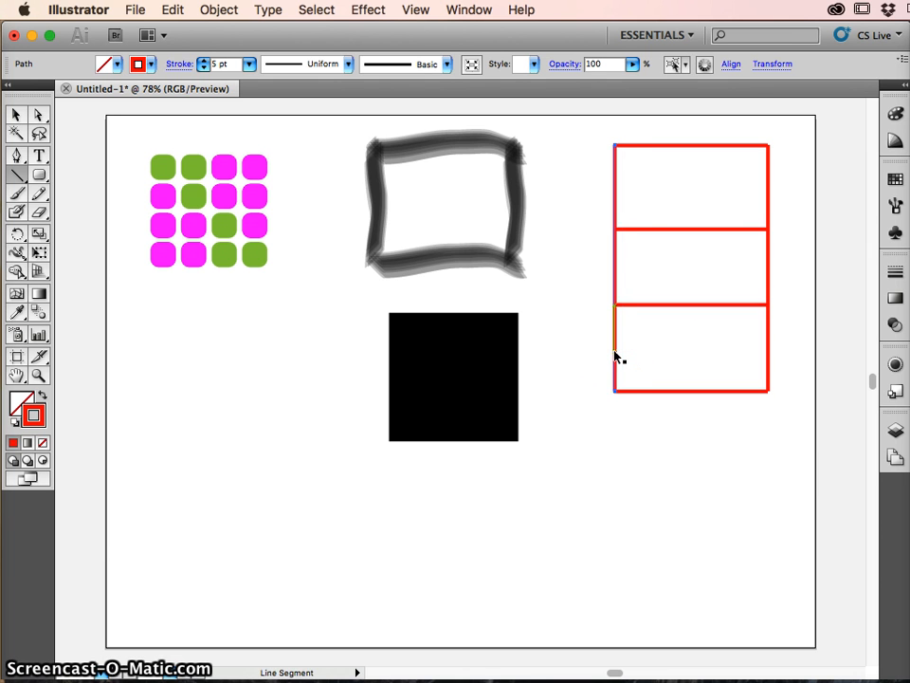
{"action": "left_click_drag", "start_coordinate": [617, 355], "coordinate": [694, 358]}
{"action": "left_click", "coordinate": [676, 517]}
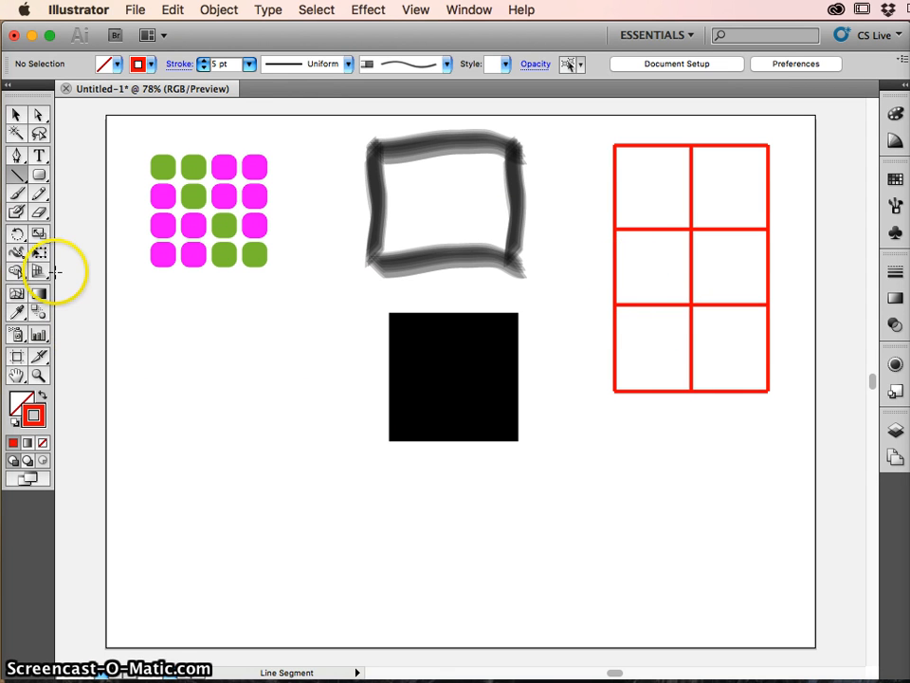
- Draw an unfilled square with a 5 pt blue stroke in the artboard's lower-left area using the Rectangle tool
{"action": "left_click", "coordinate": [37, 176]}
{"action": "left_click_drag", "start_coordinate": [70, 165], "coordinate": [74, 177]}
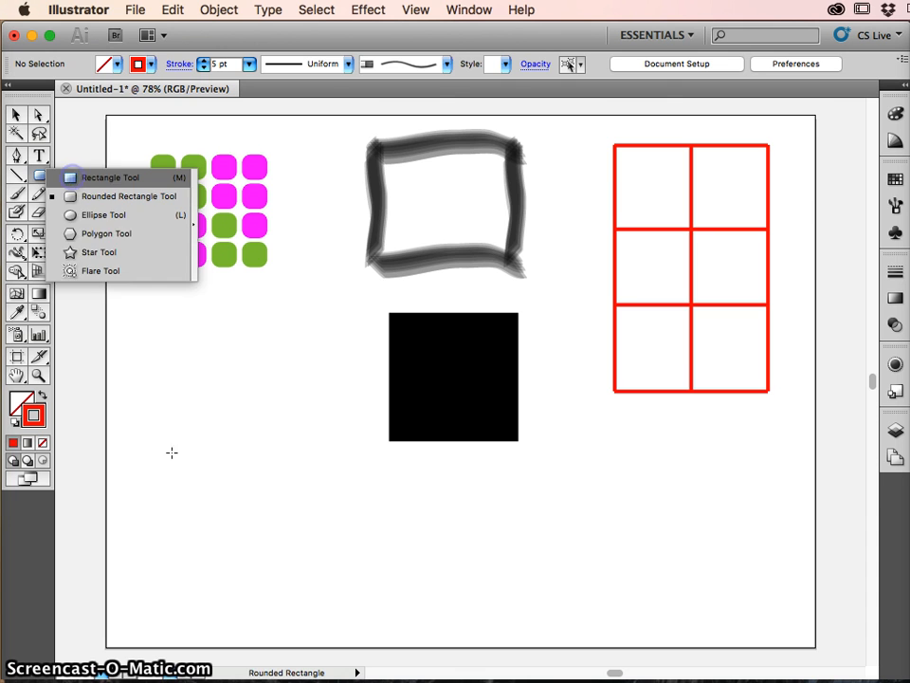
{"action": "left_click", "coordinate": [148, 70]}
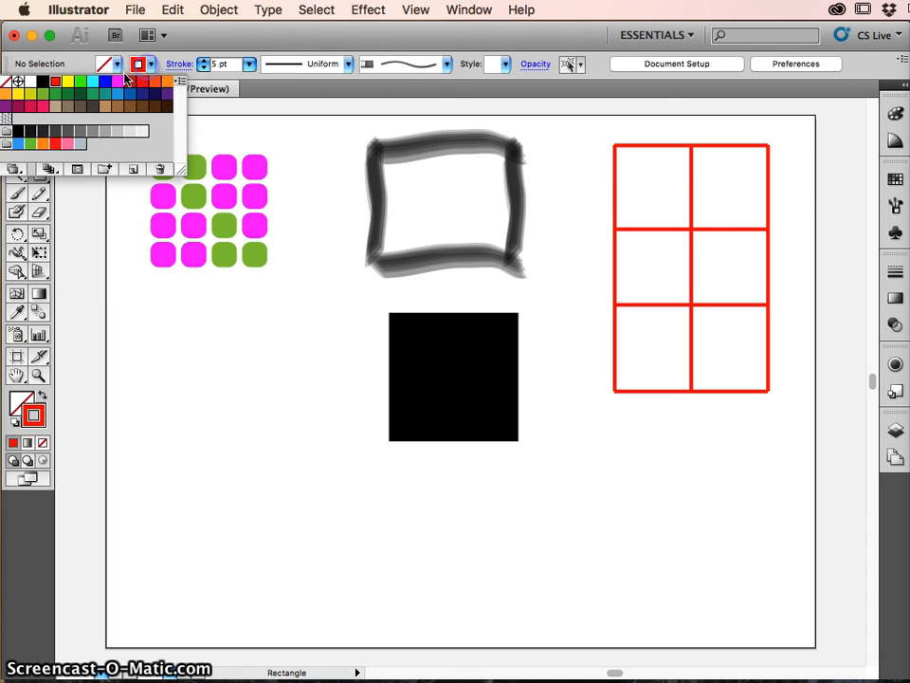
{"action": "left_click", "coordinate": [105, 64]}
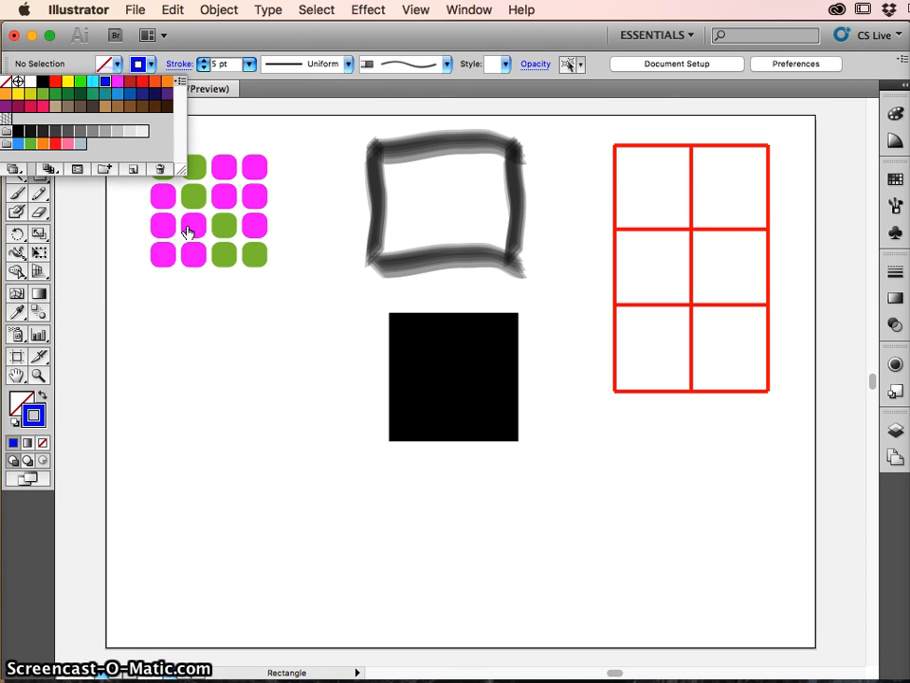
{"action": "left_click", "coordinate": [166, 460]}
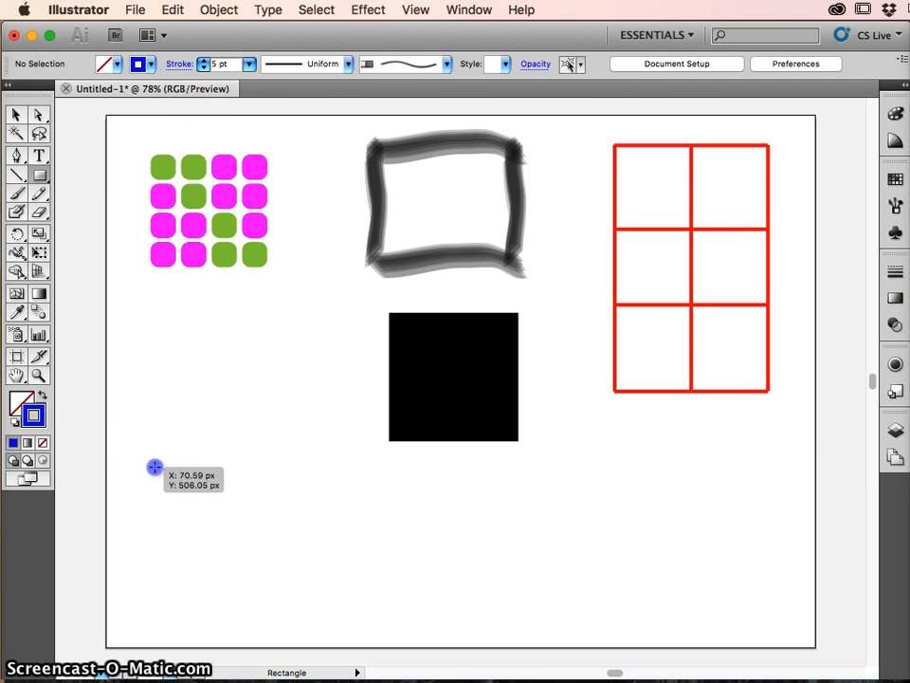
{"action": "left_click_drag", "start_coordinate": [154, 467], "coordinate": [252, 604]}
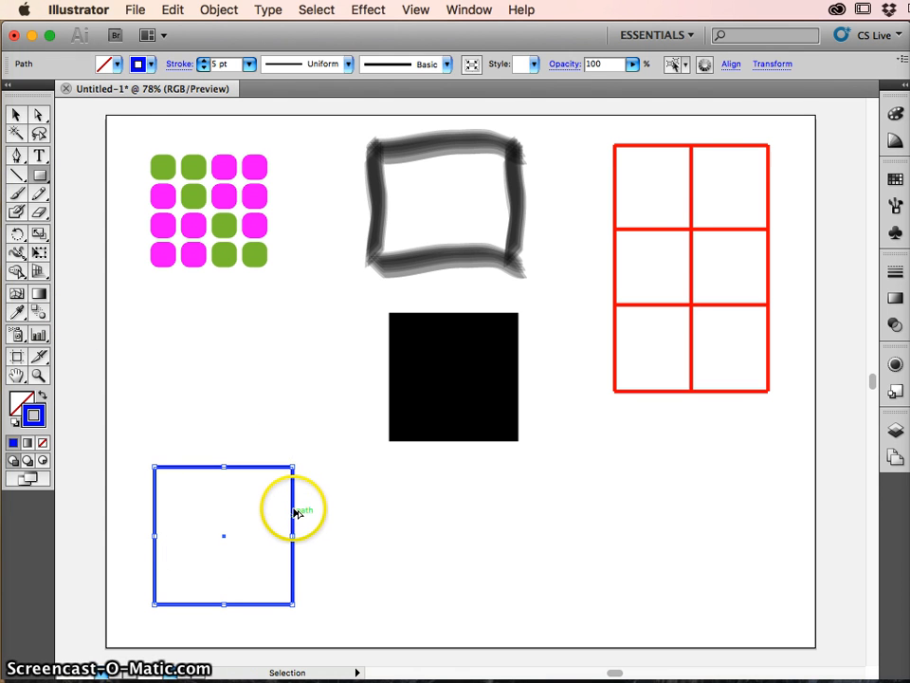
- Duplicate the blue square horizontally to the artboard's lower-right area
{"action": "left_click_drag", "start_coordinate": [295, 514], "coordinate": [774, 521]}
{"action": "key", "text": "m"}
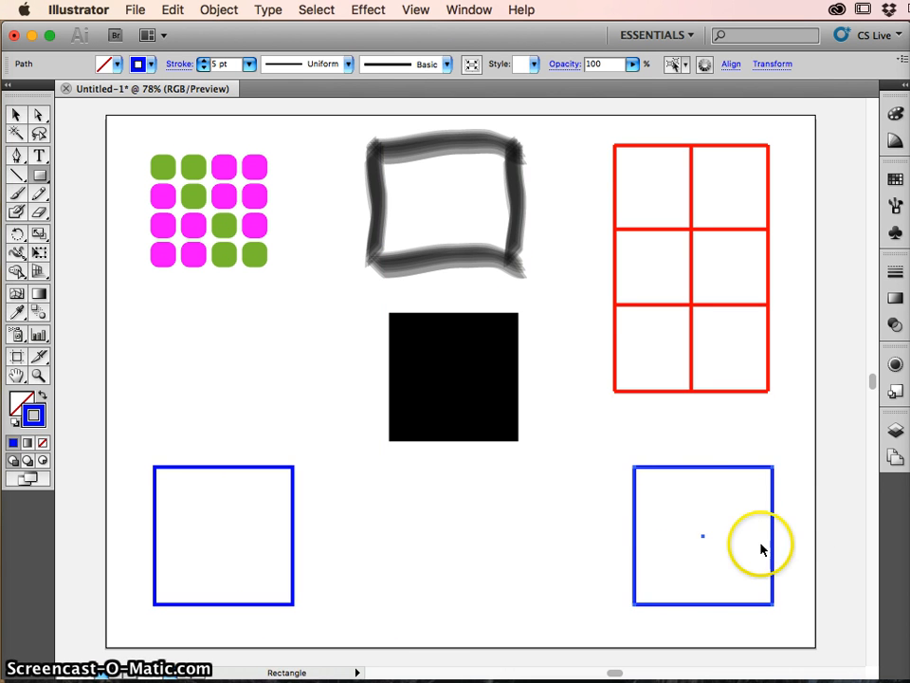
{"action": "key", "text": "v"}
{"action": "key", "text": "m"}
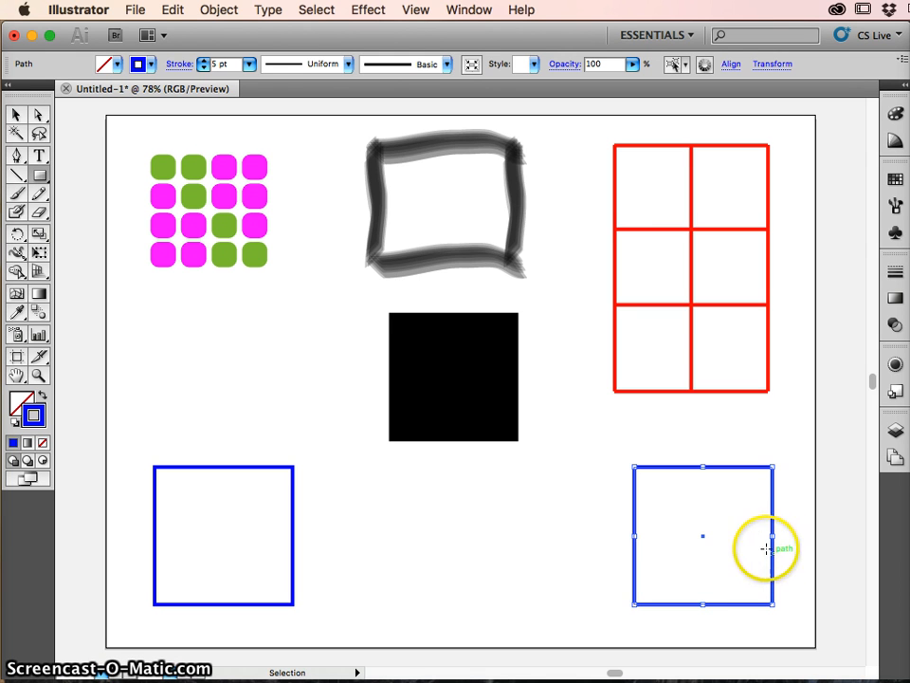
{"action": "key", "text": "v"}
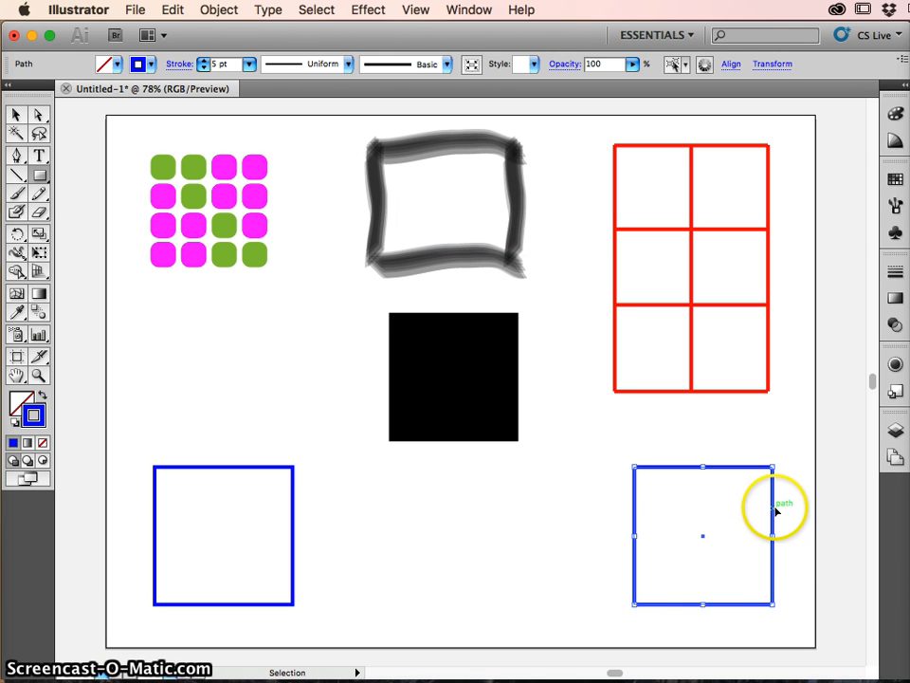
{"action": "key", "text": "m"}
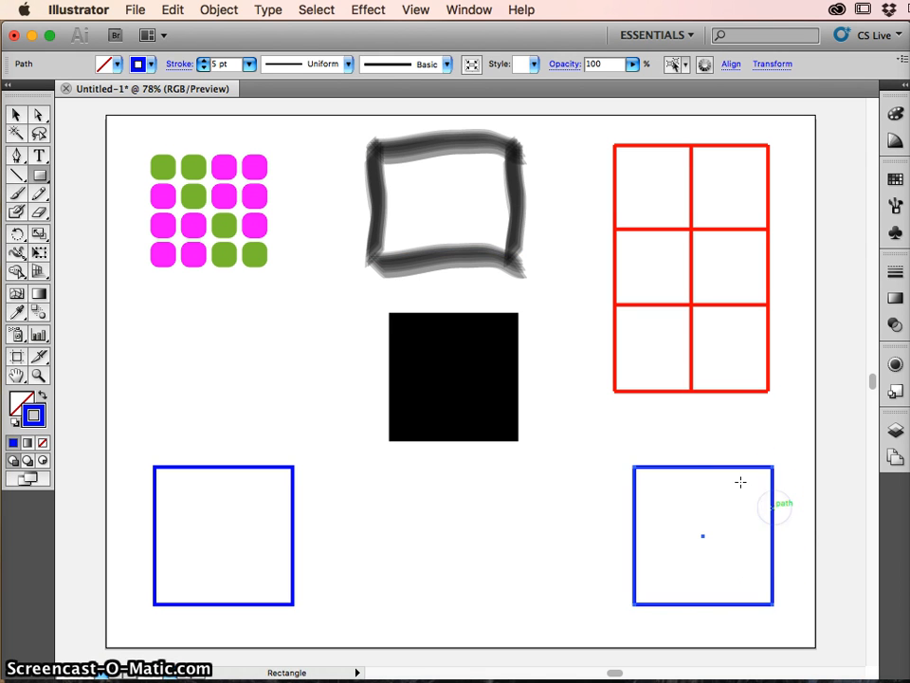
- Change the right-hand square's stroke to red and scale it uniformly to 20%
{"action": "left_click", "coordinate": [151, 65]}
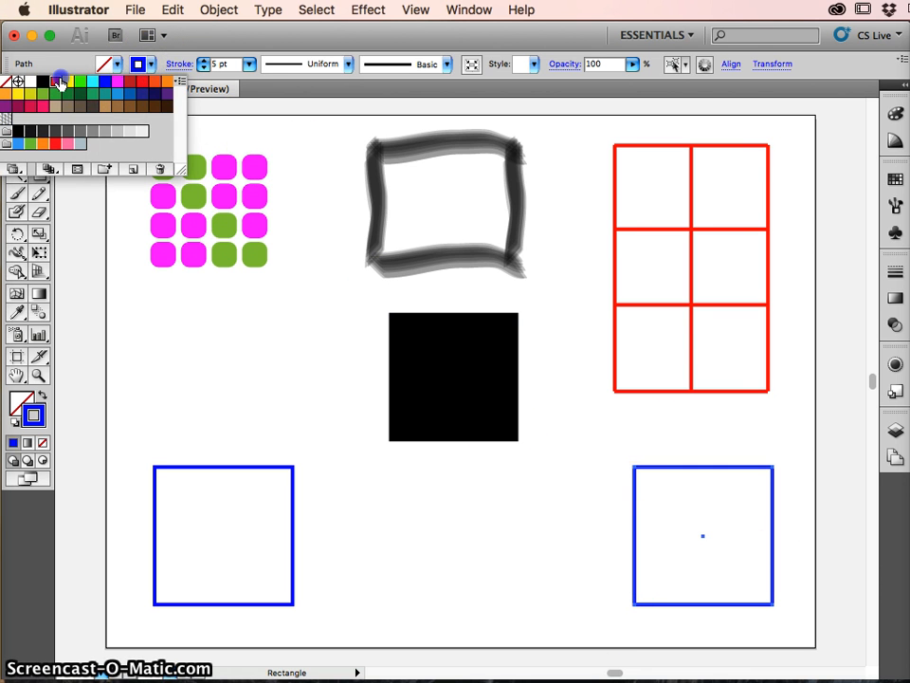
{"action": "left_click", "coordinate": [55, 82]}
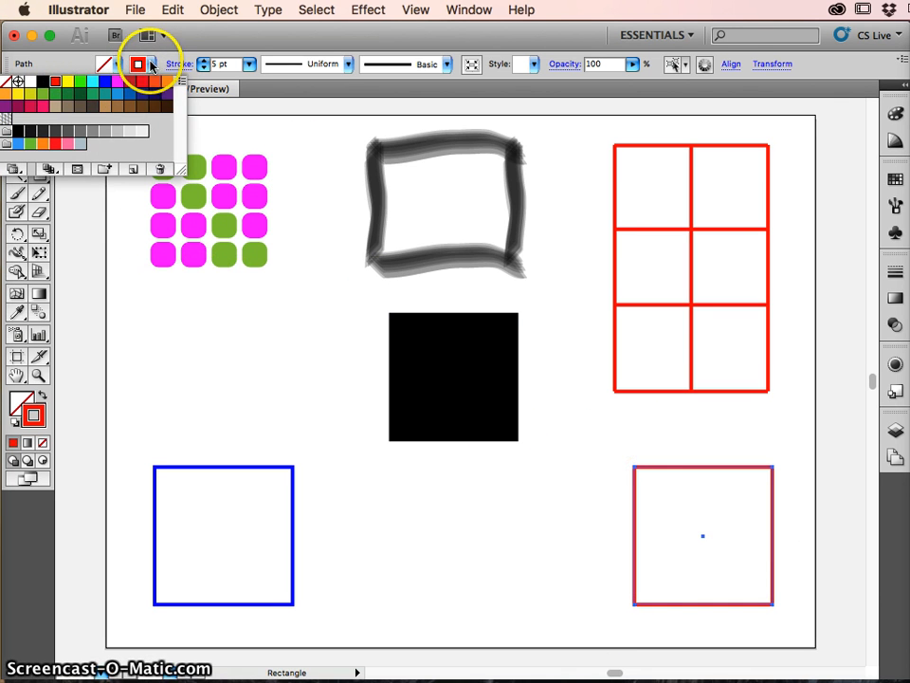
{"action": "left_click", "coordinate": [152, 64]}
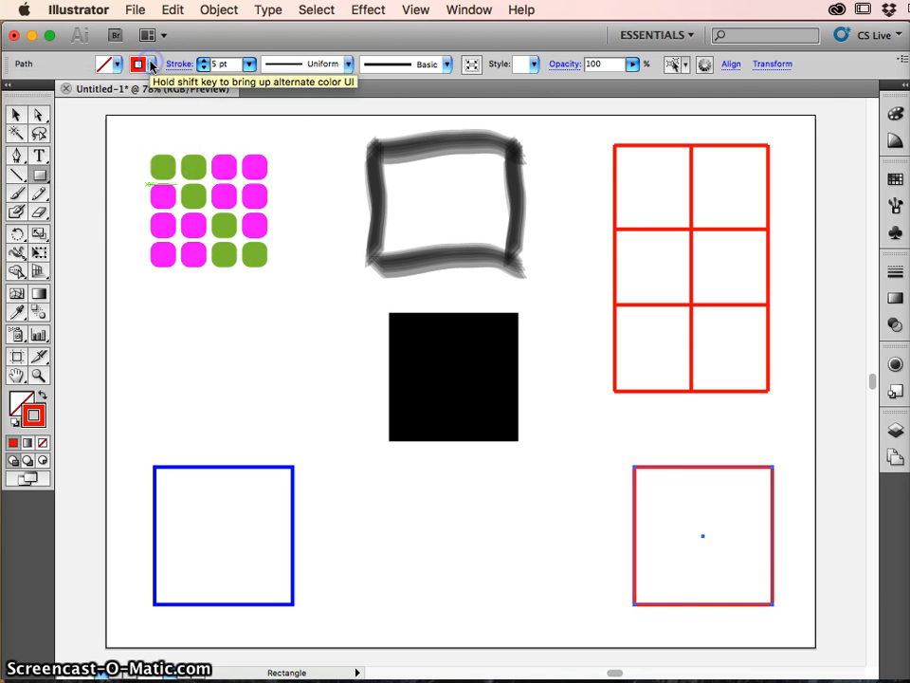
{"action": "left_click", "coordinate": [38, 238]}
{"action": "double_click", "coordinate": [38, 237]}
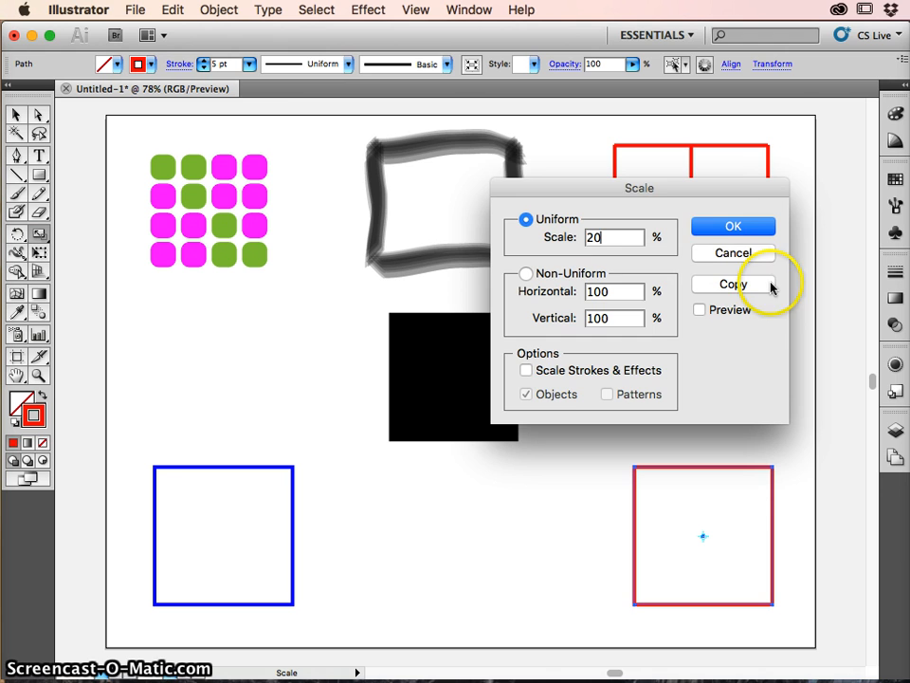
{"action": "left_click", "coordinate": [731, 228]}
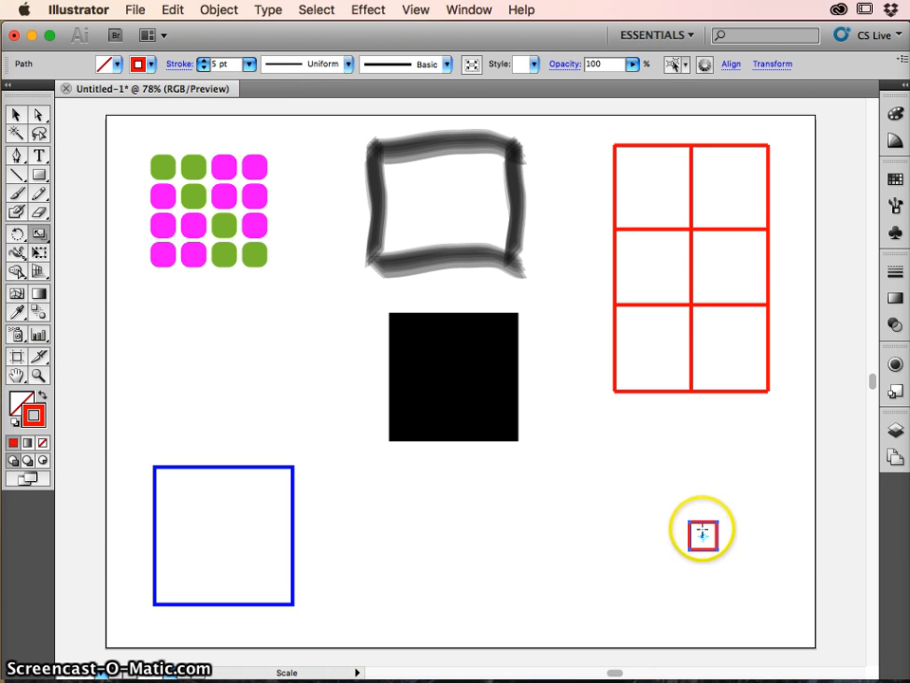
- Rotate the small red square around its center into a diamond
{"action": "left_click", "coordinate": [19, 234]}
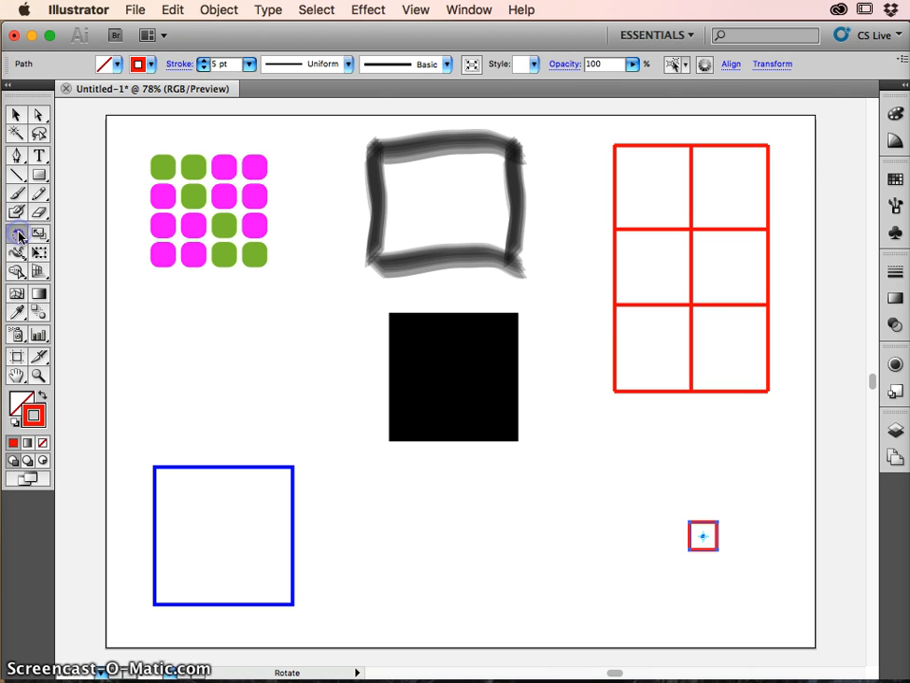
{"action": "left_click", "coordinate": [782, 583]}
{"action": "mouse_move", "coordinate": [784, 537]}
{"action": "left_mouse_down"}
{"action": "mouse_move", "coordinate": [779, 468]}
{"action": "mouse_move", "coordinate": [783, 521]}
{"action": "left_mouse_up"}
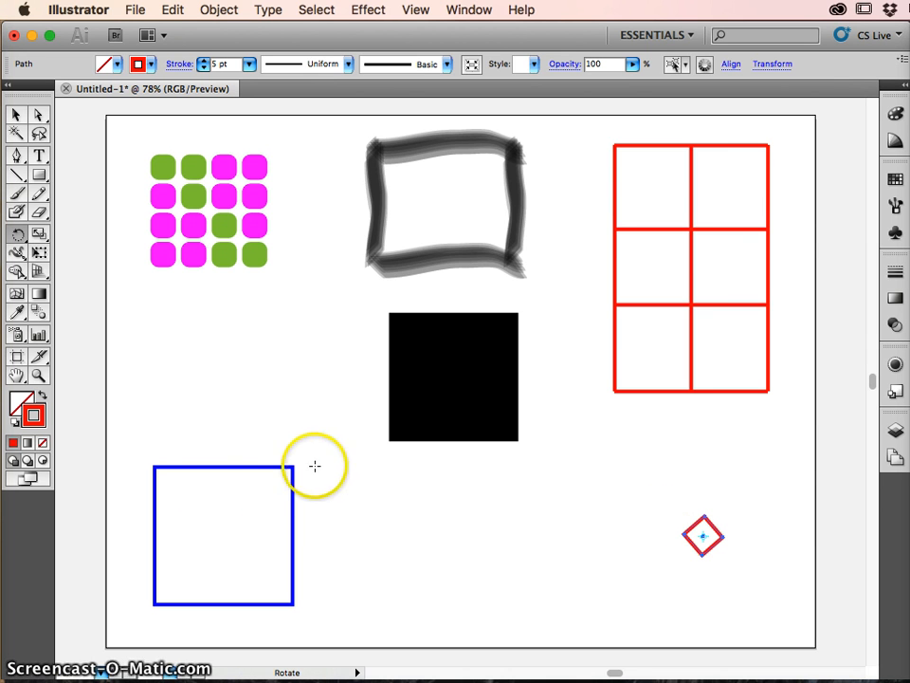
- Set the blend options to Specified Steps spacing with 32 steps
{"action": "left_click", "coordinate": [38, 315]}
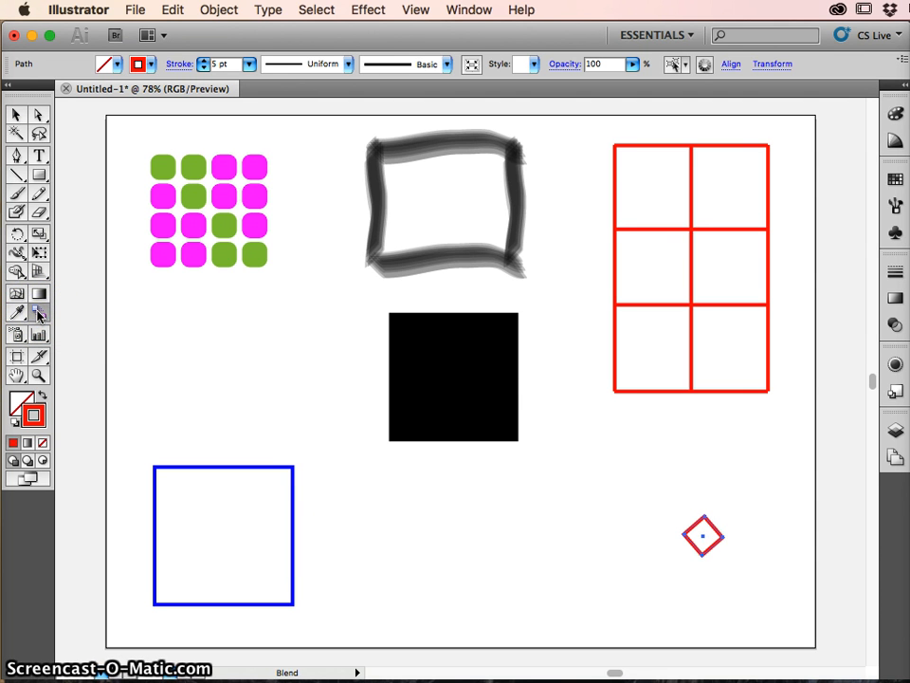
{"action": "double_click", "coordinate": [38, 315]}
{"action": "left_click_drag", "start_coordinate": [626, 231], "coordinate": [570, 152]}
{"action": "left_click", "coordinate": [596, 185]}
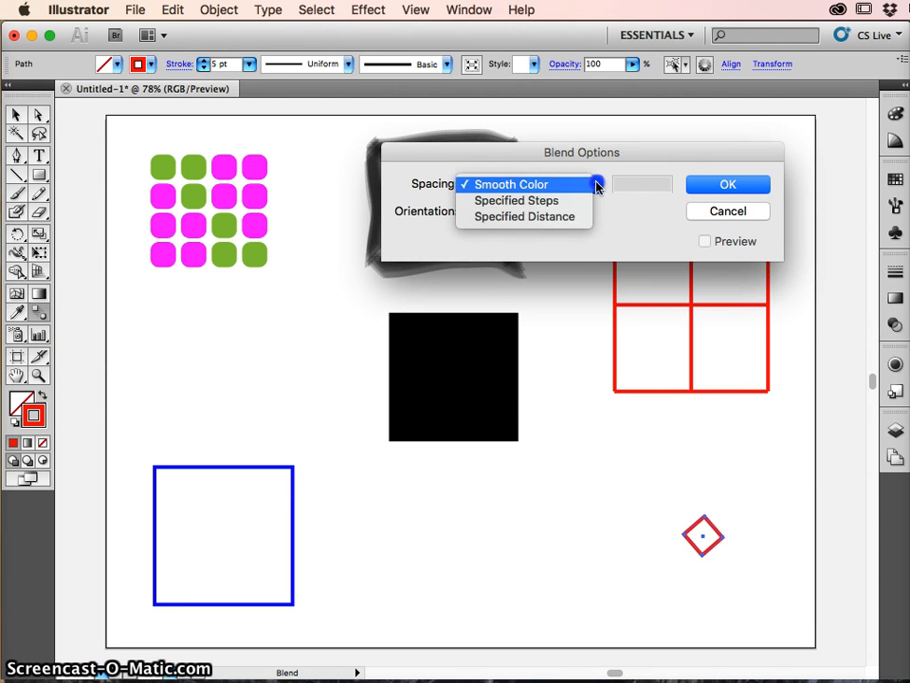
{"action": "left_click", "coordinate": [527, 202]}
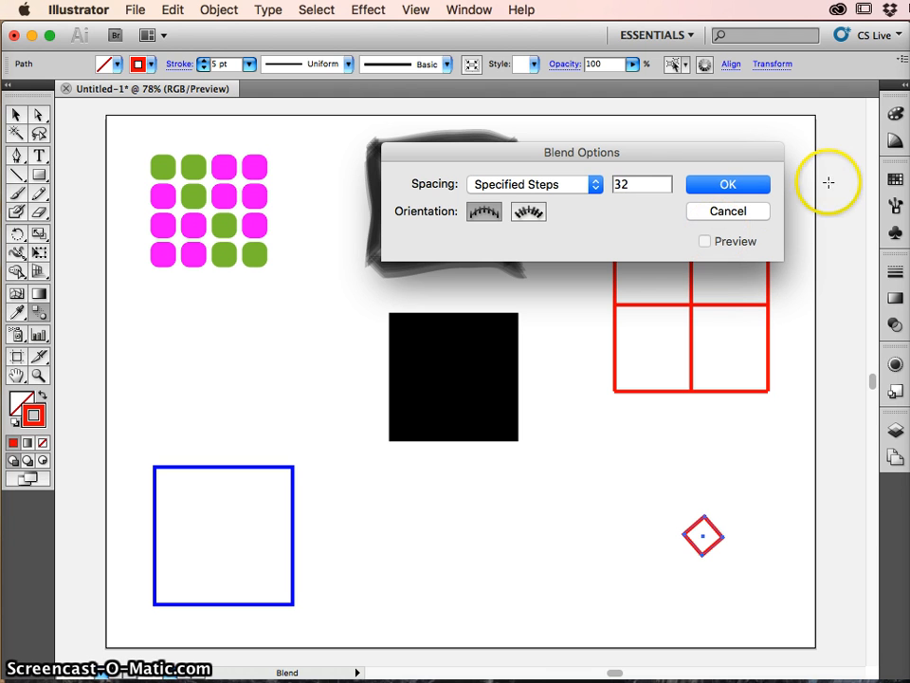
{"action": "left_click", "coordinate": [736, 183]}
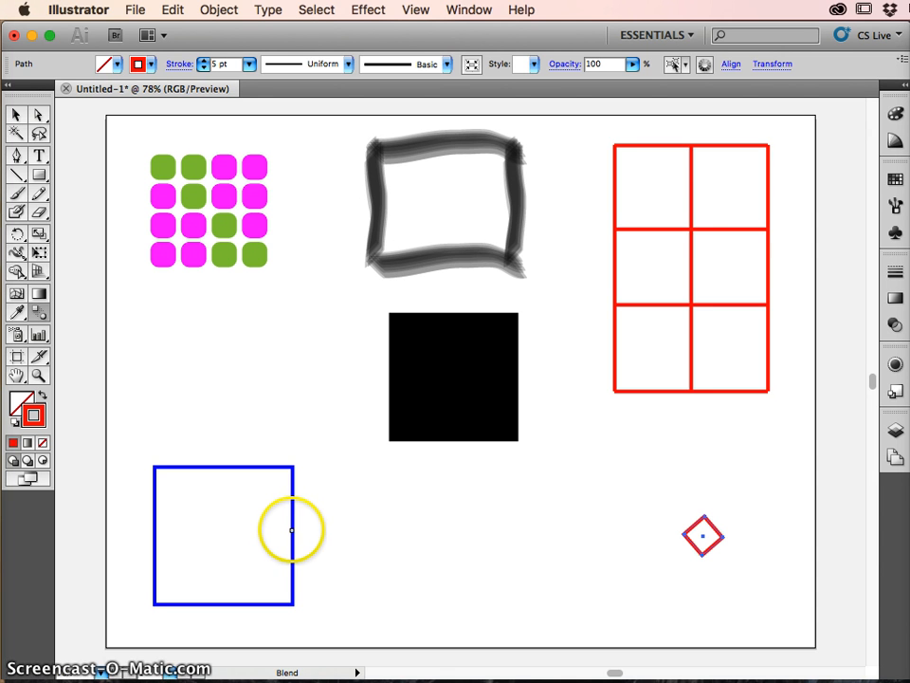
- Blend the large blue square into the small red diamond with the Blend tool
{"action": "left_click", "coordinate": [291, 530]}
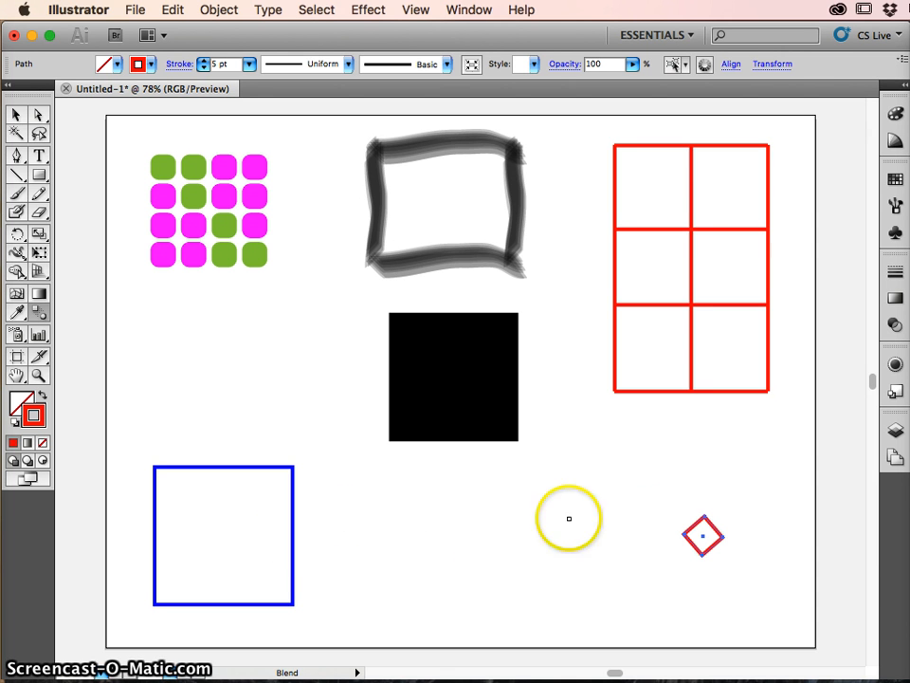
{"action": "left_click_drag", "start_coordinate": [739, 533], "coordinate": [693, 529]}
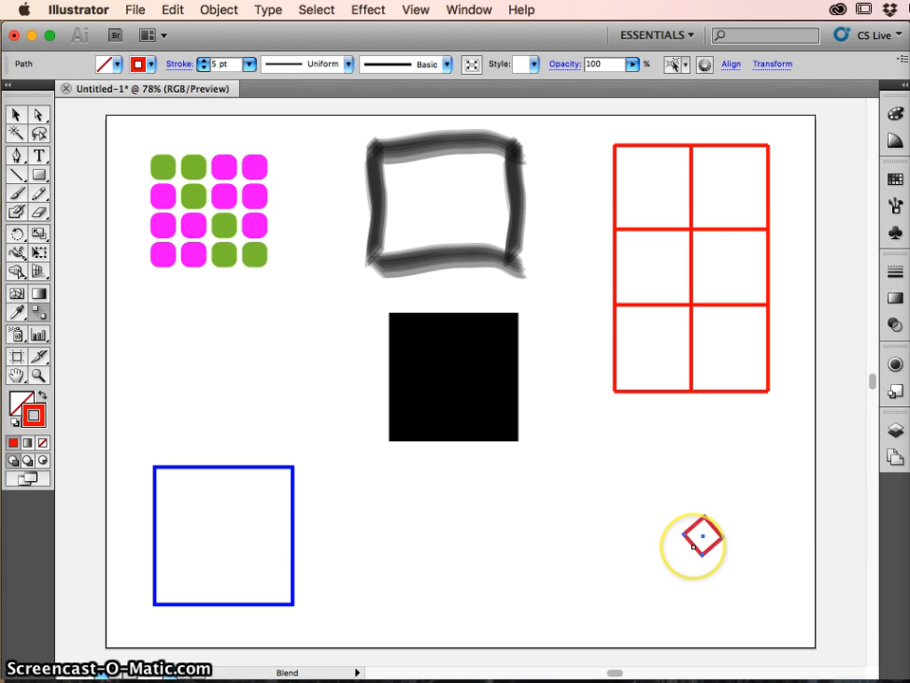
{"action": "left_click", "coordinate": [694, 540]}
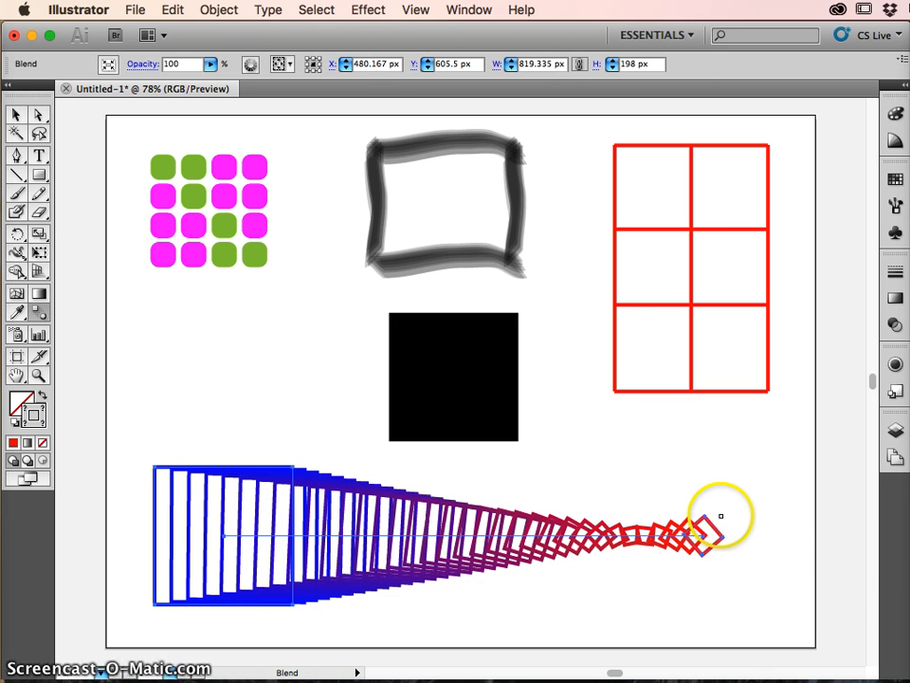
- Isolate the blend and move its red diamond into the center of the blue square
{"action": "key", "text": "v"}
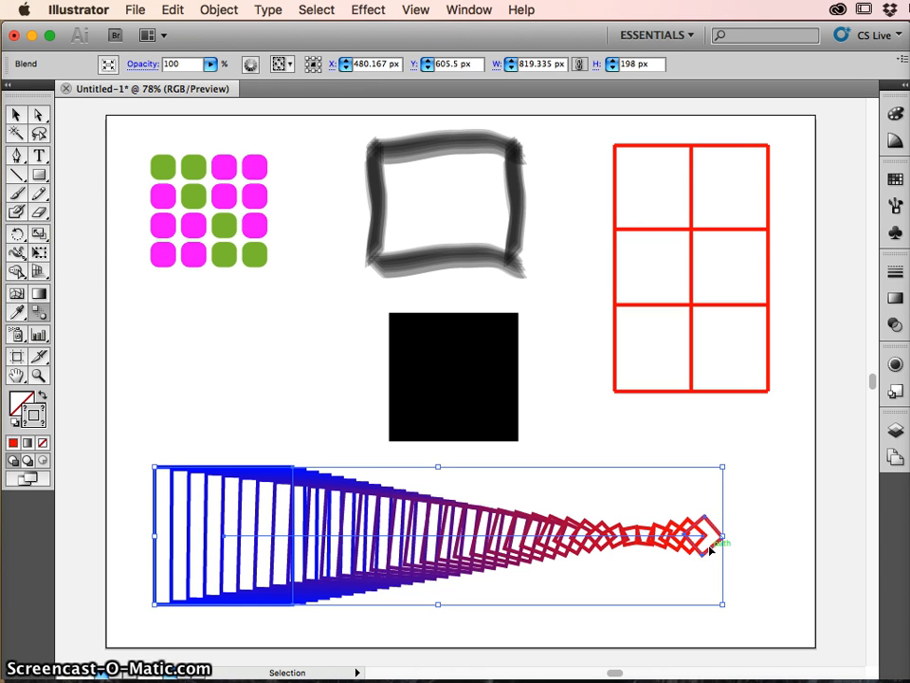
{"action": "mouse_move", "coordinate": [710, 550]}
{"action": "left_mouse_down"}
{"action": "mouse_move", "coordinate": [702, 541]}
{"action": "mouse_move", "coordinate": [711, 533]}
{"action": "mouse_move", "coordinate": [697, 521]}
{"action": "mouse_move", "coordinate": [696, 550]}
{"action": "mouse_move", "coordinate": [713, 541]}
{"action": "left_mouse_up"}
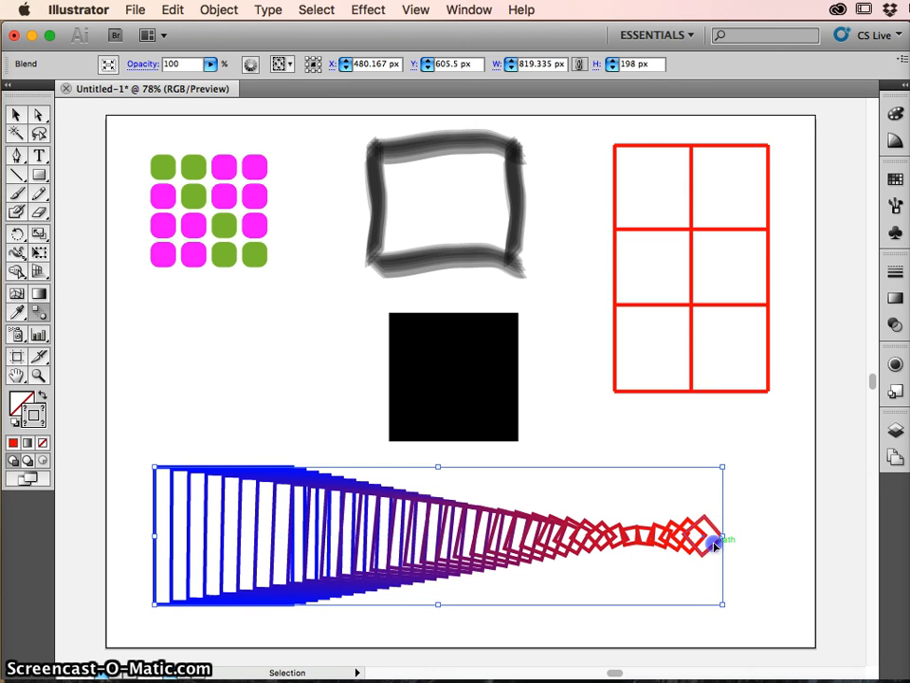
{"action": "double_click", "coordinate": [714, 541]}
{"action": "left_click", "coordinate": [564, 410]}
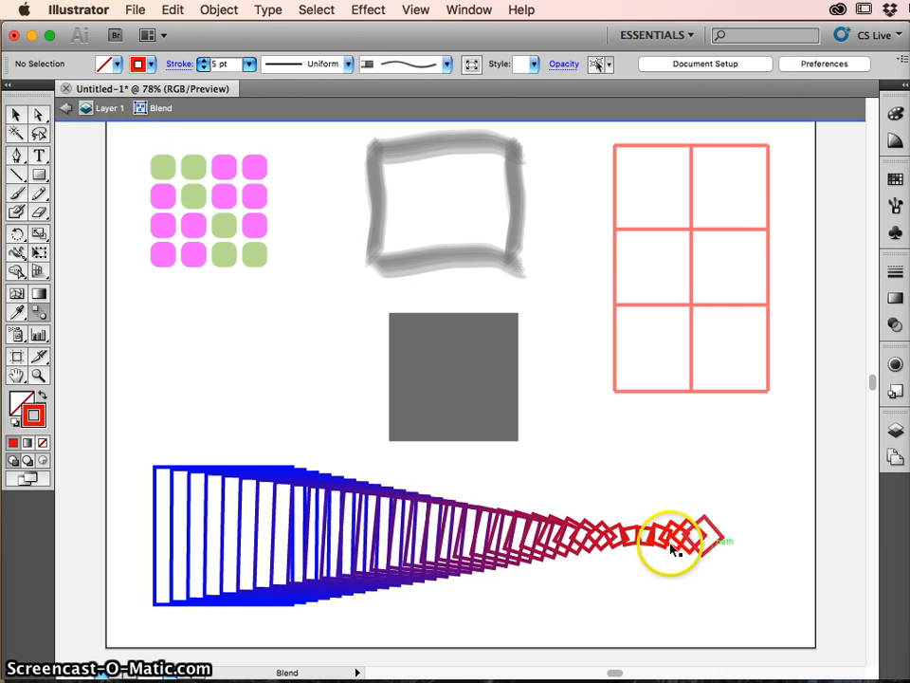
{"action": "left_click", "coordinate": [707, 555]}
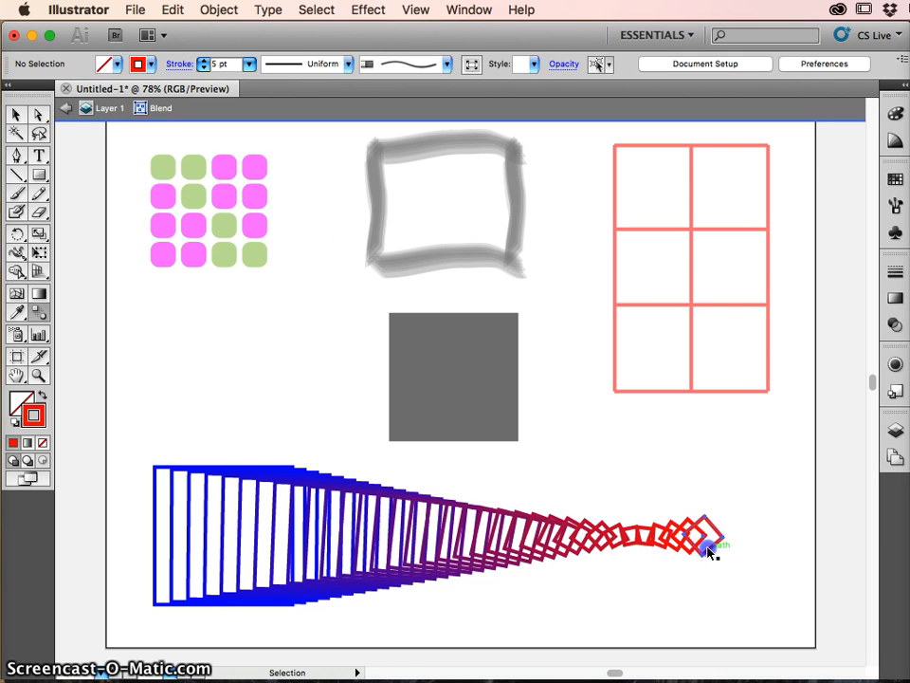
{"action": "left_click_drag", "start_coordinate": [708, 550], "coordinate": [234, 551]}
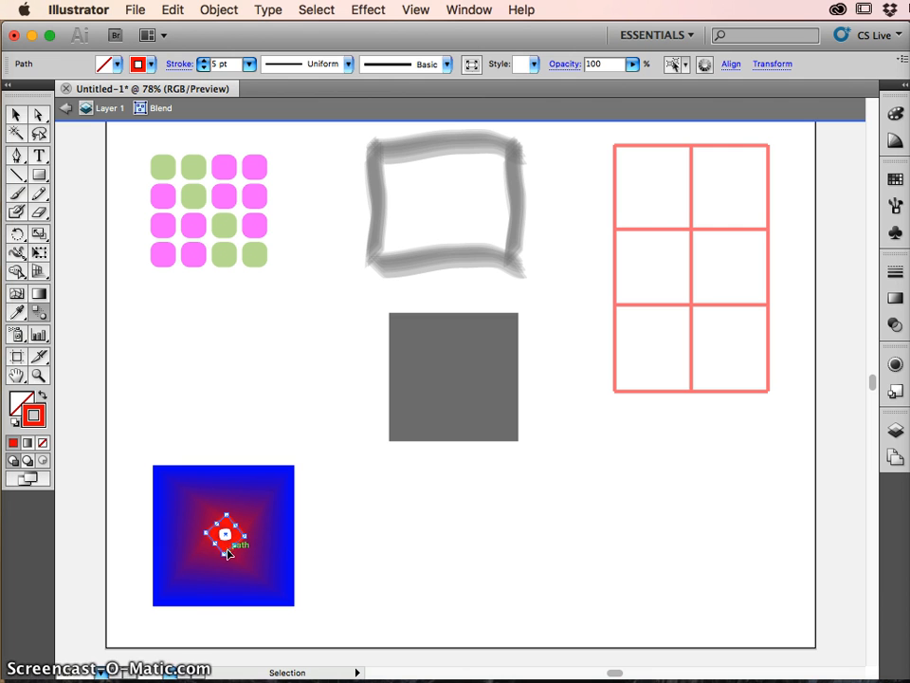
- Move the red diamond up outside the blue square and rotate it around its center to twist the blend
{"action": "left_click_drag", "start_coordinate": [229, 549], "coordinate": [336, 363]}
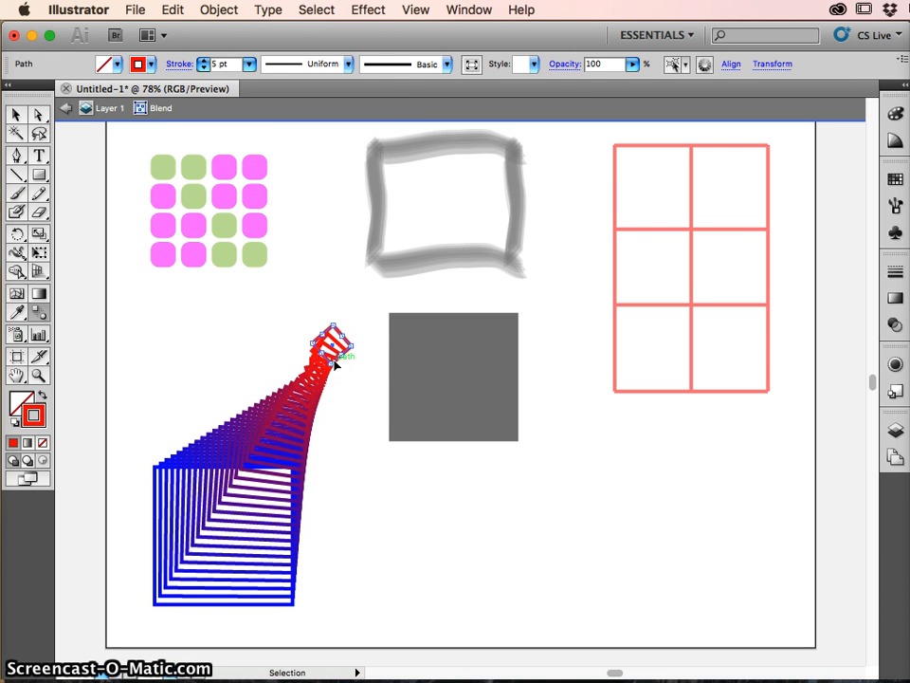
{"action": "left_click", "coordinate": [18, 234]}
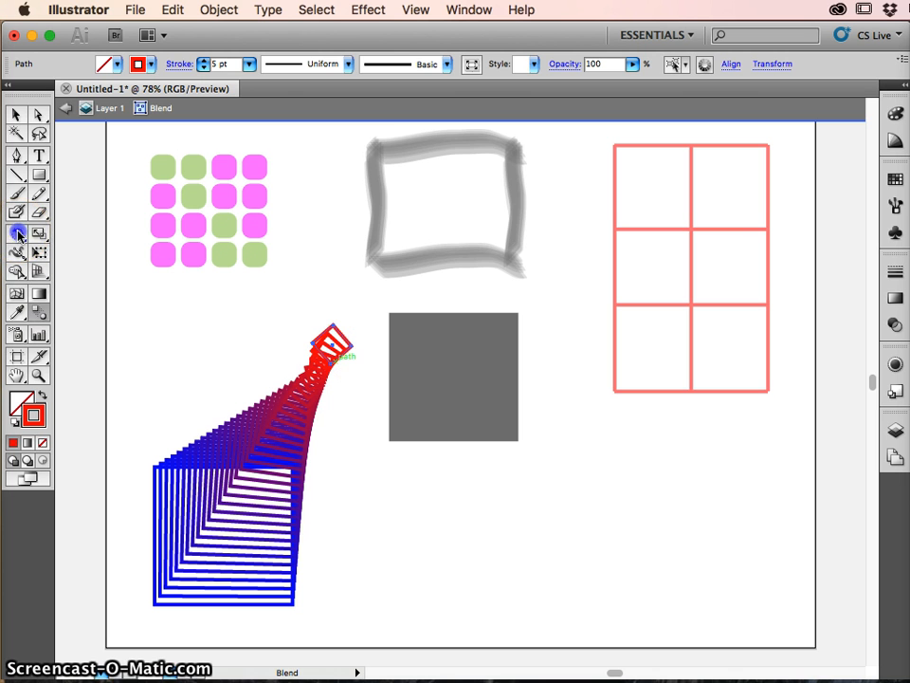
{"action": "left_click", "coordinate": [374, 395]}
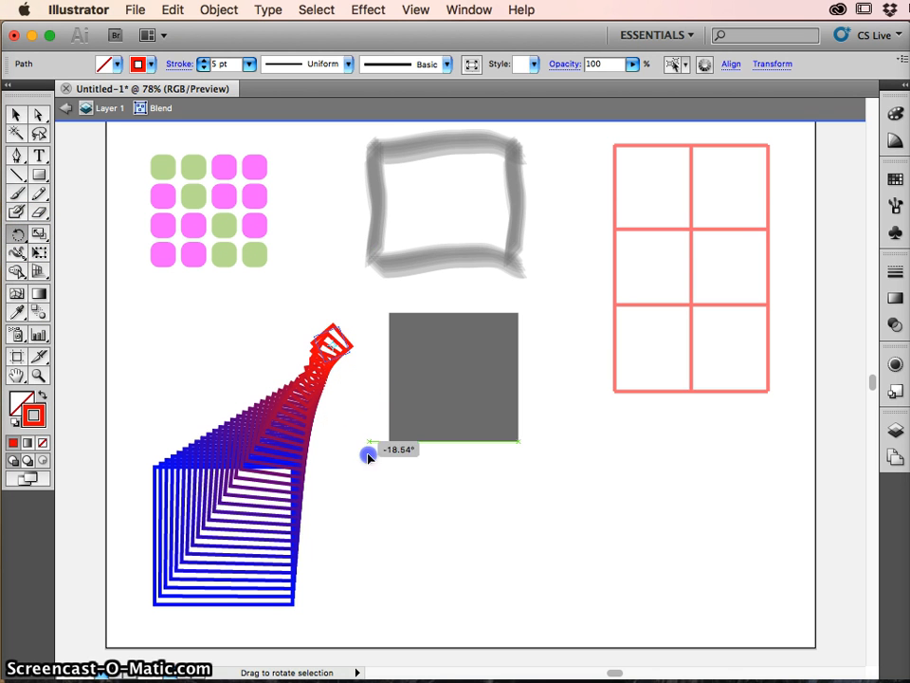
{"action": "left_click_drag", "start_coordinate": [369, 455], "coordinate": [311, 244]}
{"action": "left_click_drag", "start_coordinate": [336, 300], "coordinate": [211, 270]}
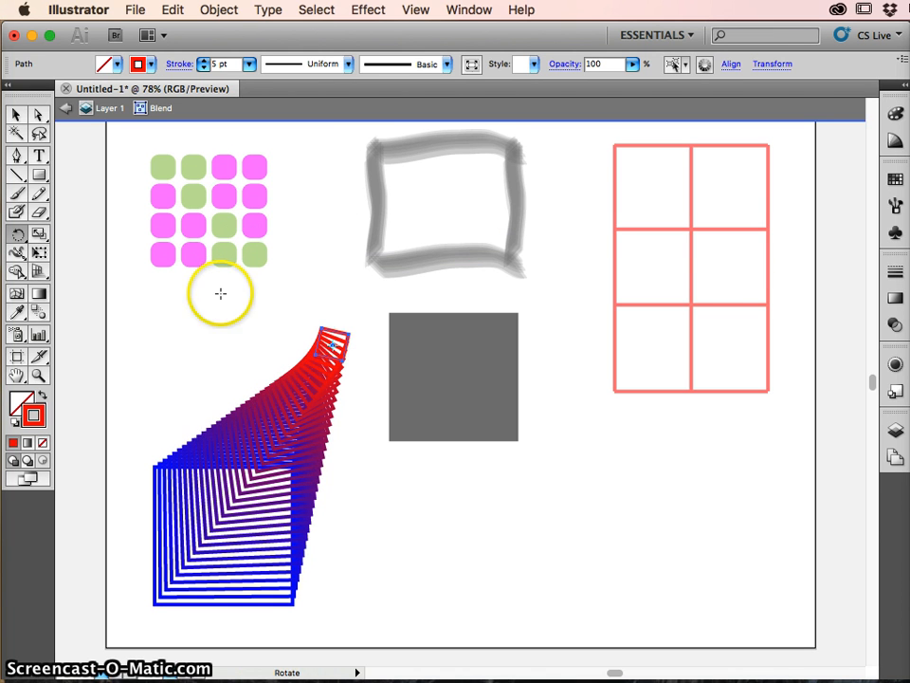
- Shift the whole blend slightly upward and move the rotated red square back inside the blue square near its center
{"action": "key", "text": "v"}
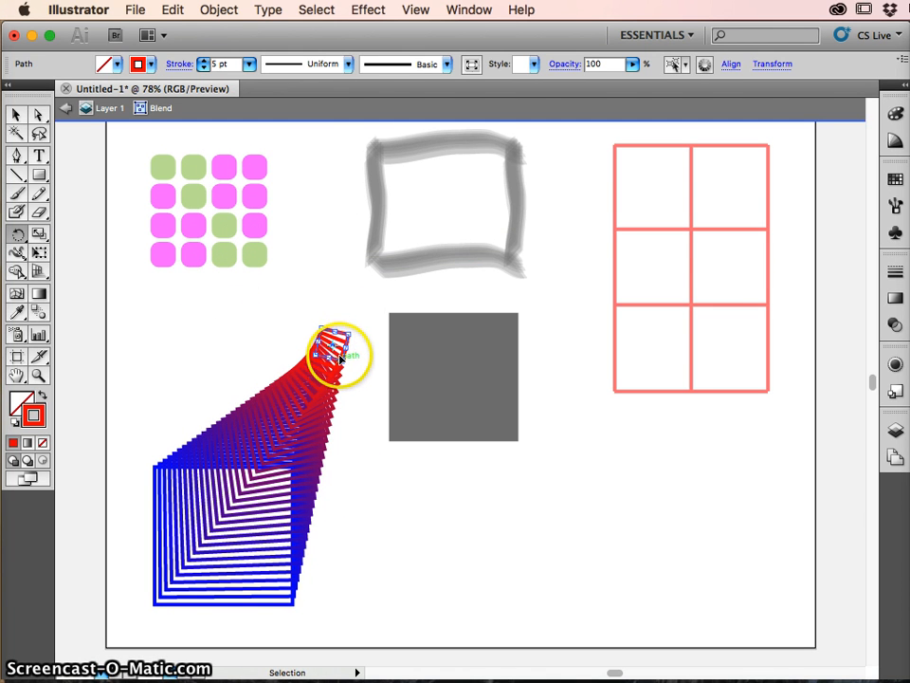
{"action": "mouse_move", "coordinate": [339, 359]}
{"action": "left_mouse_down"}
{"action": "mouse_move", "coordinate": [300, 423]}
{"action": "mouse_move", "coordinate": [336, 369]}
{"action": "mouse_move", "coordinate": [338, 342]}
{"action": "left_mouse_up"}
{"action": "key", "text": "r"}
{"action": "key", "text": "v"}
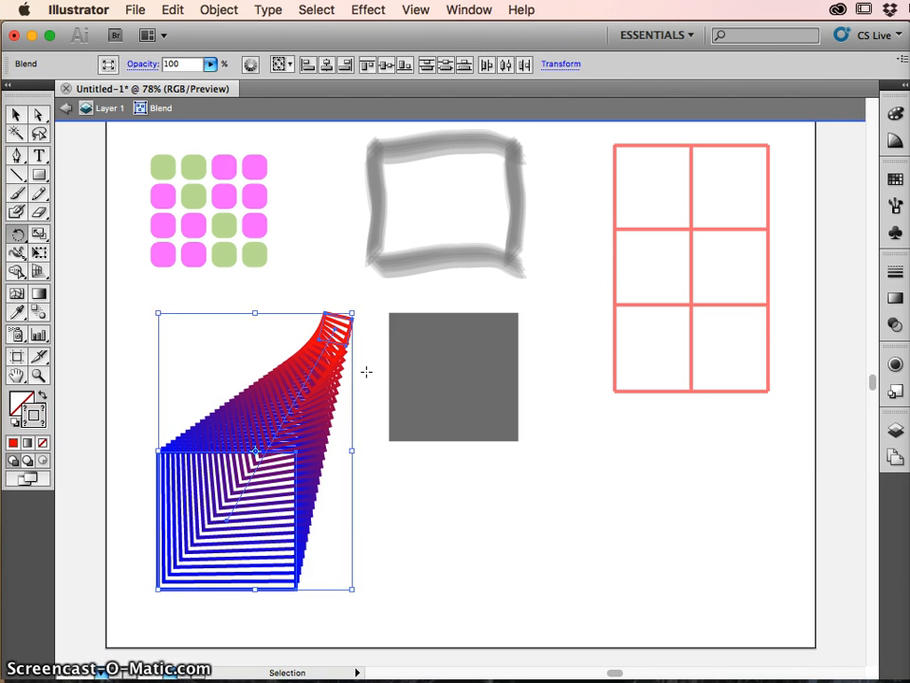
{"action": "left_click", "coordinate": [366, 371]}
{"action": "left_click", "coordinate": [339, 347]}
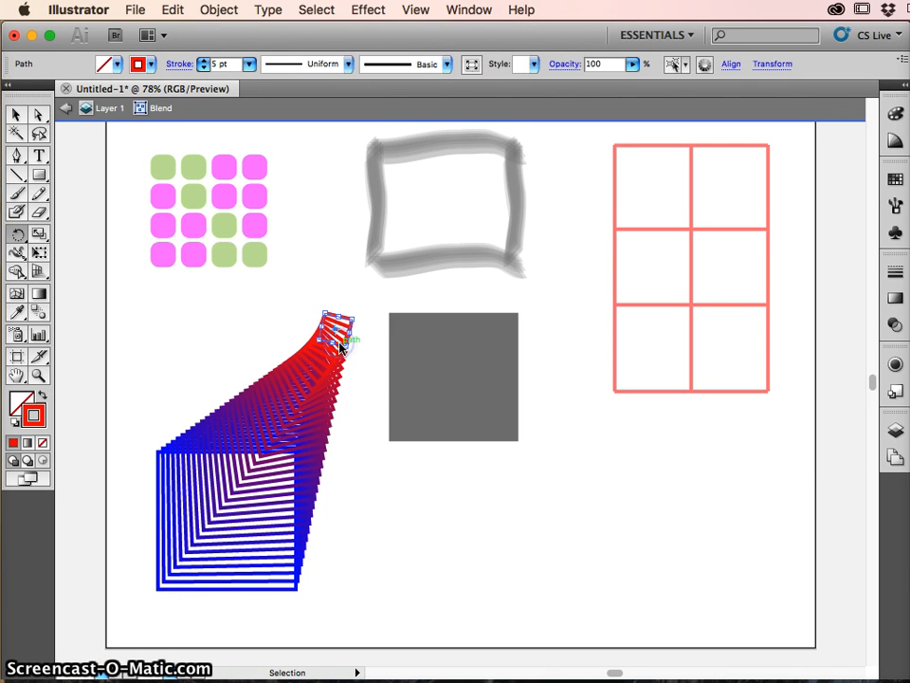
{"action": "left_click_drag", "start_coordinate": [339, 348], "coordinate": [233, 524]}
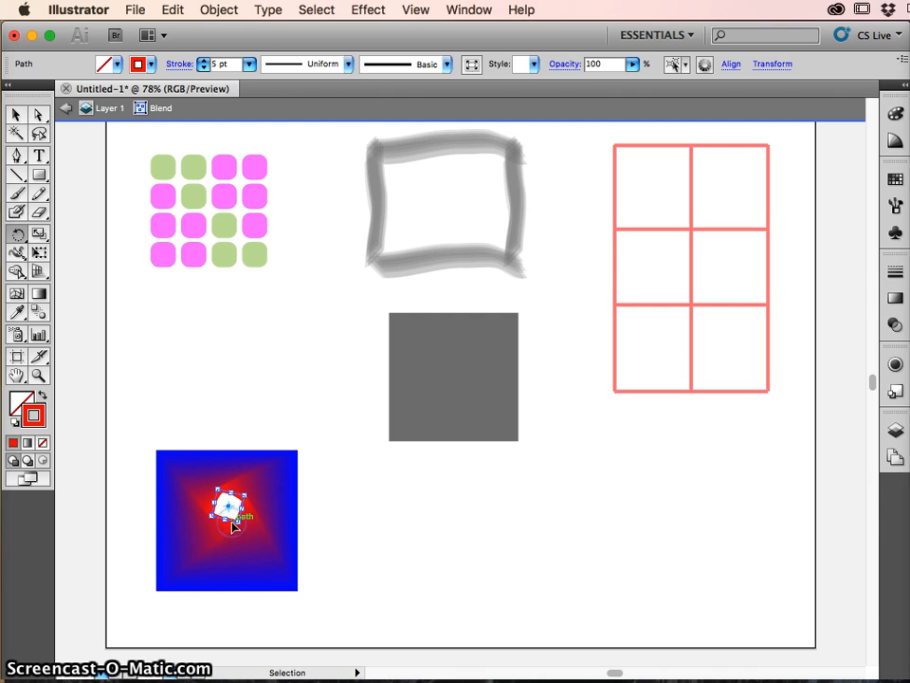
- Deselect the red square and exit the blend's isolation mode back to Layer 1
{"action": "key", "text": "r"}
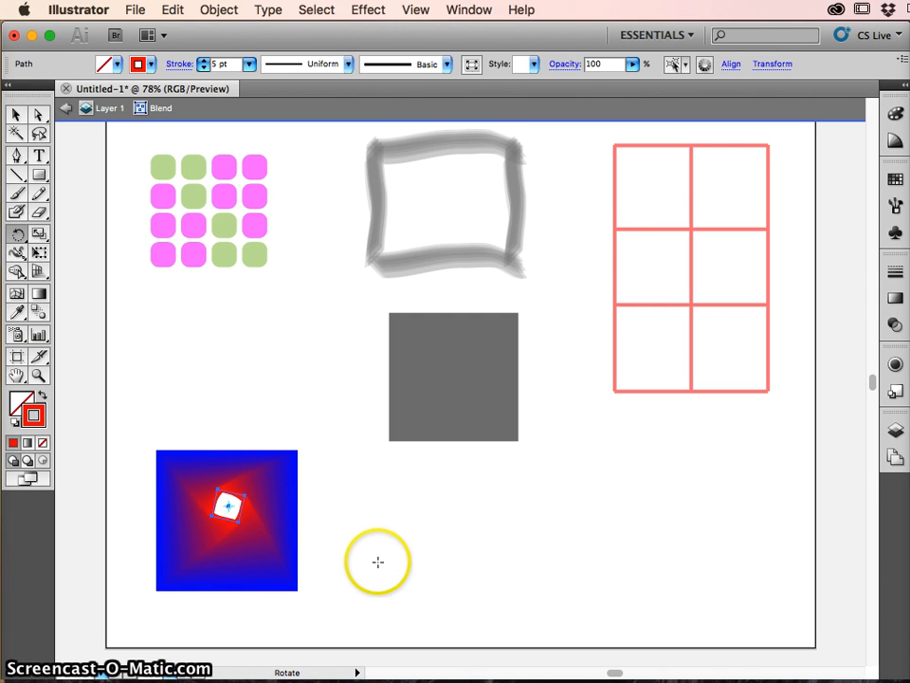
{"action": "left_click", "coordinate": [378, 561], "text": "super"}
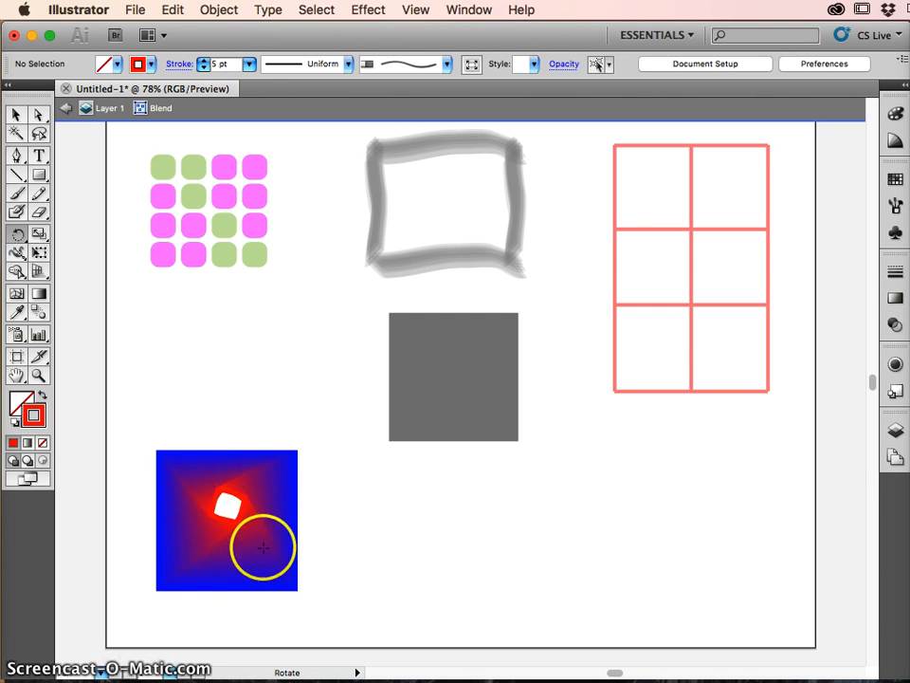
{"action": "left_click_drag", "start_coordinate": [263, 547], "coordinate": [260, 512]}
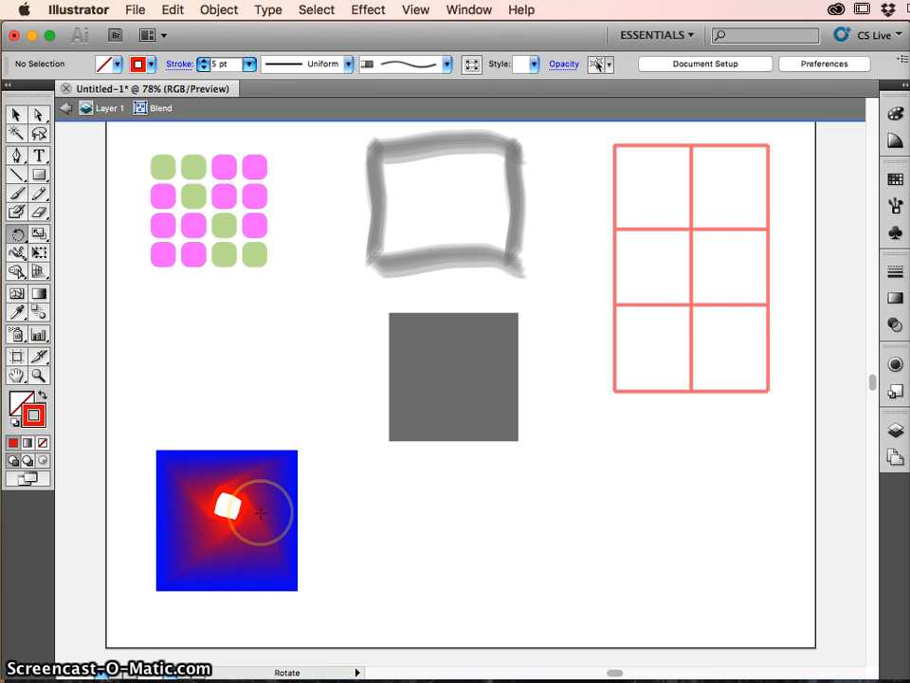
{"action": "left_click", "coordinate": [64, 110]}
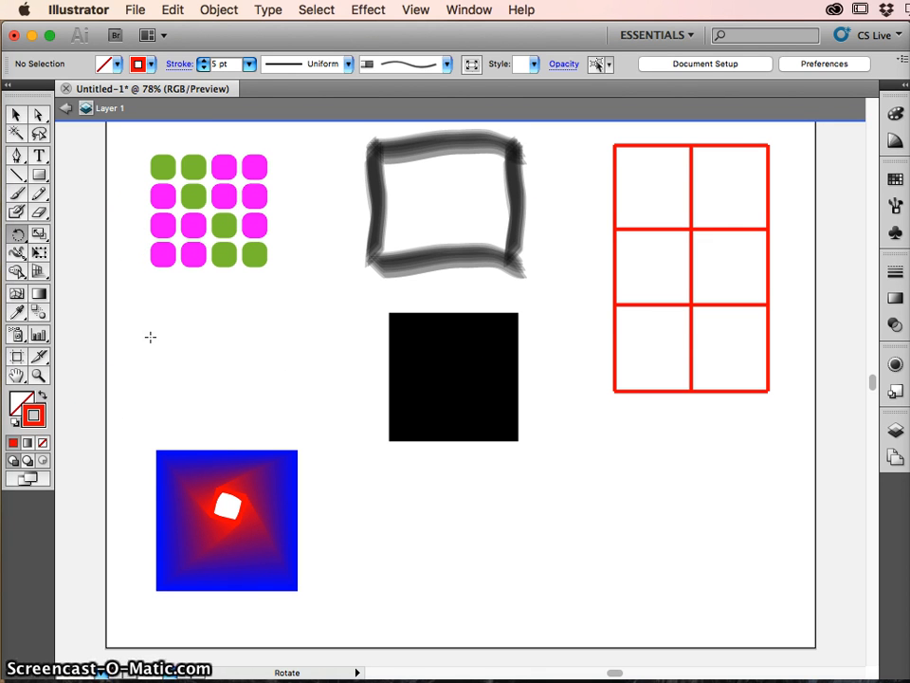
- Start exporting the artwork to the Desktop as a JPEG named Untitled-1.jpg
{"action": "left_click", "coordinate": [131, 11]}
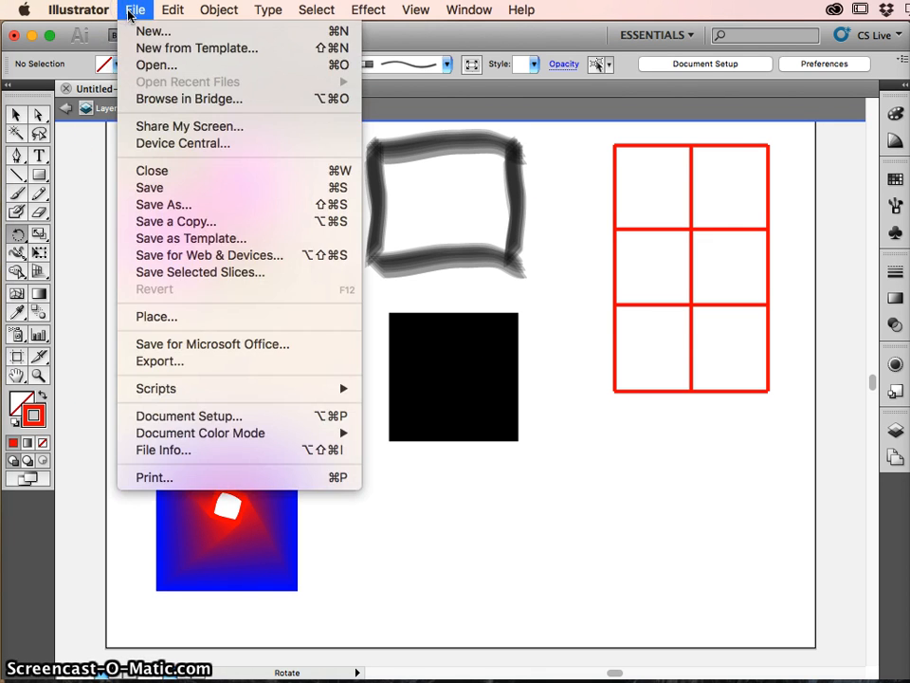
{"action": "left_click", "coordinate": [187, 361]}
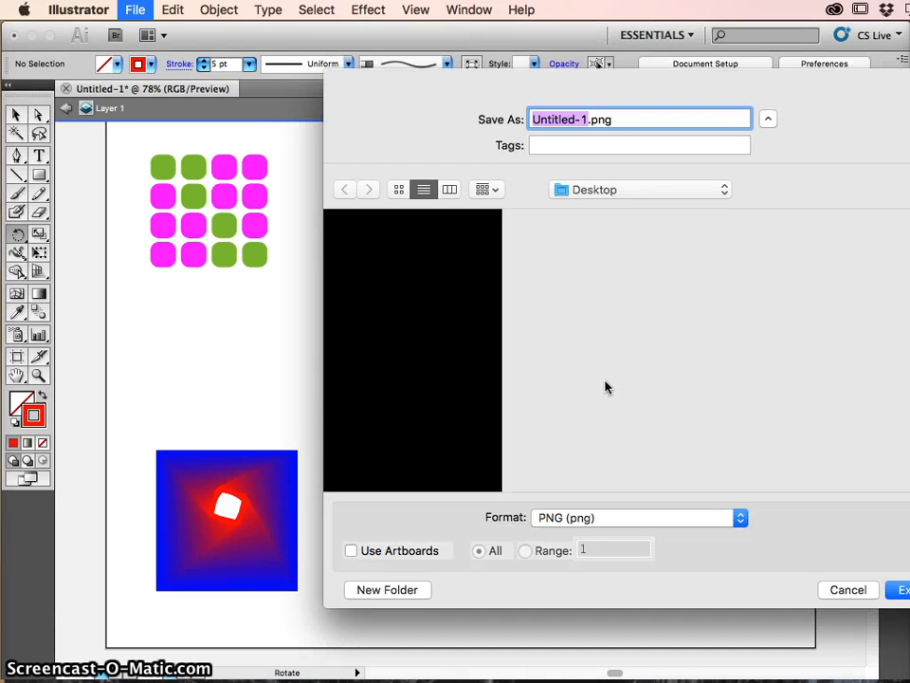
{"action": "left_click", "coordinate": [630, 187]}
{"action": "left_click", "coordinate": [616, 302]}
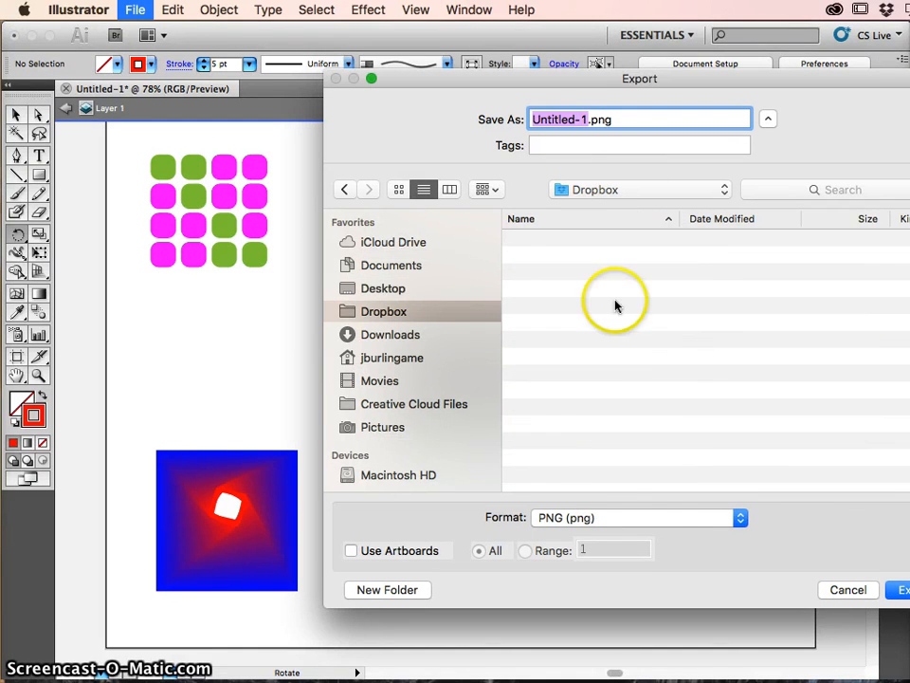
{"action": "left_click", "coordinate": [646, 517]}
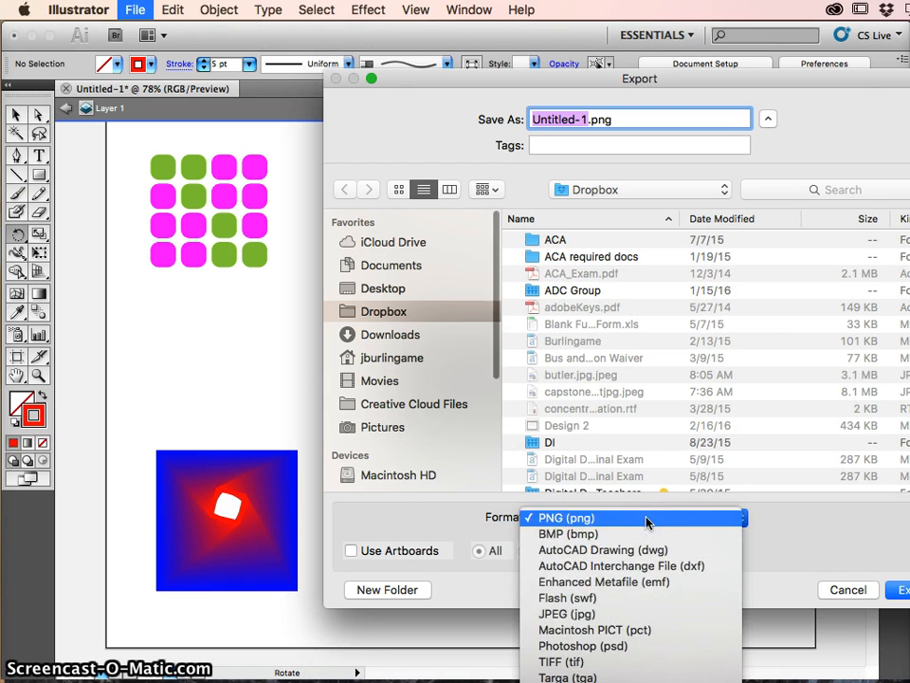
{"action": "left_click", "coordinate": [621, 613]}
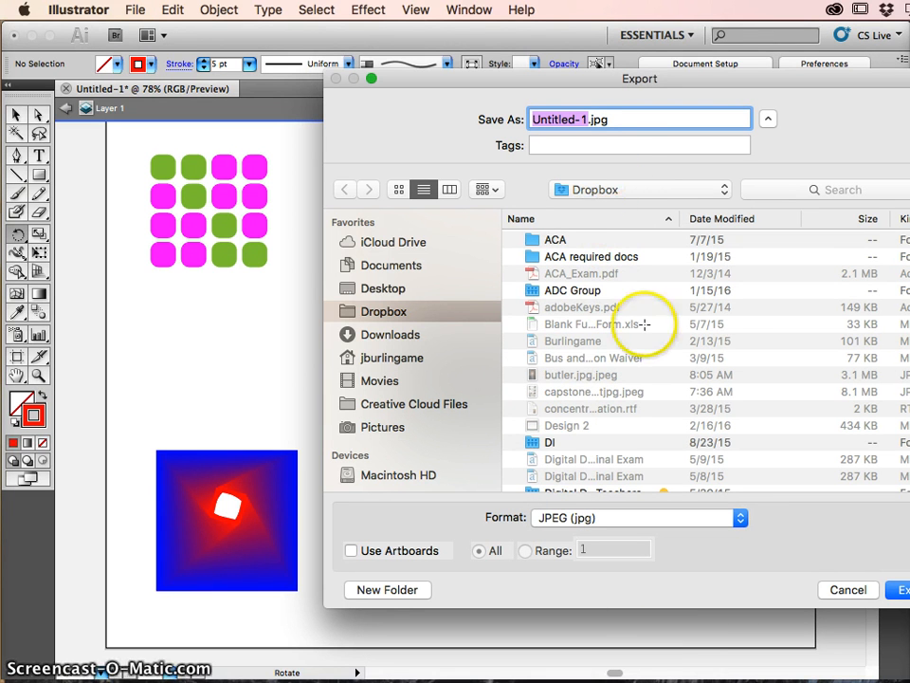
{"action": "left_click", "coordinate": [385, 288]}
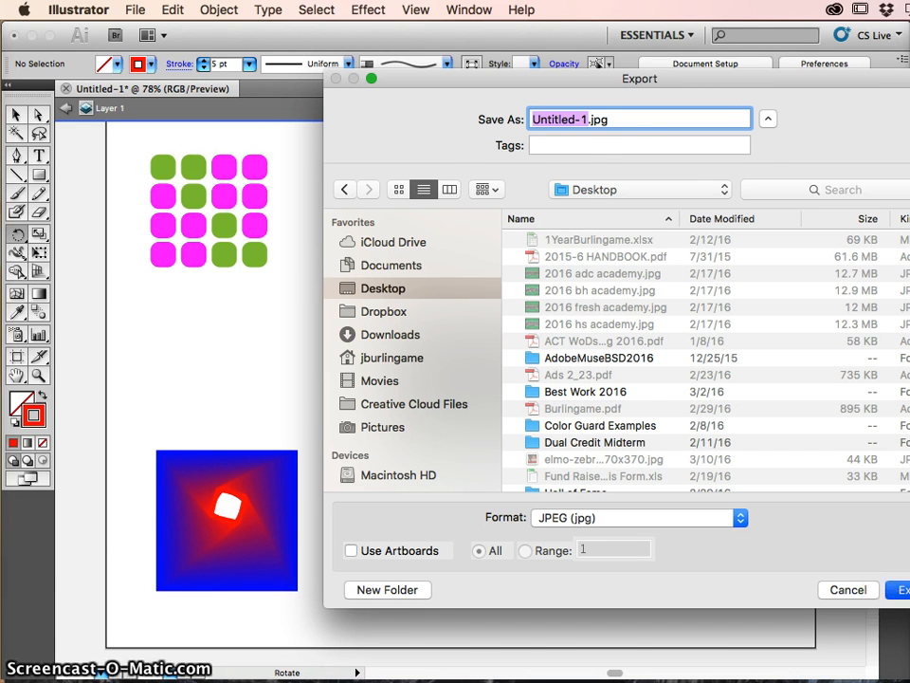
{"action": "key", "text": "Return"}
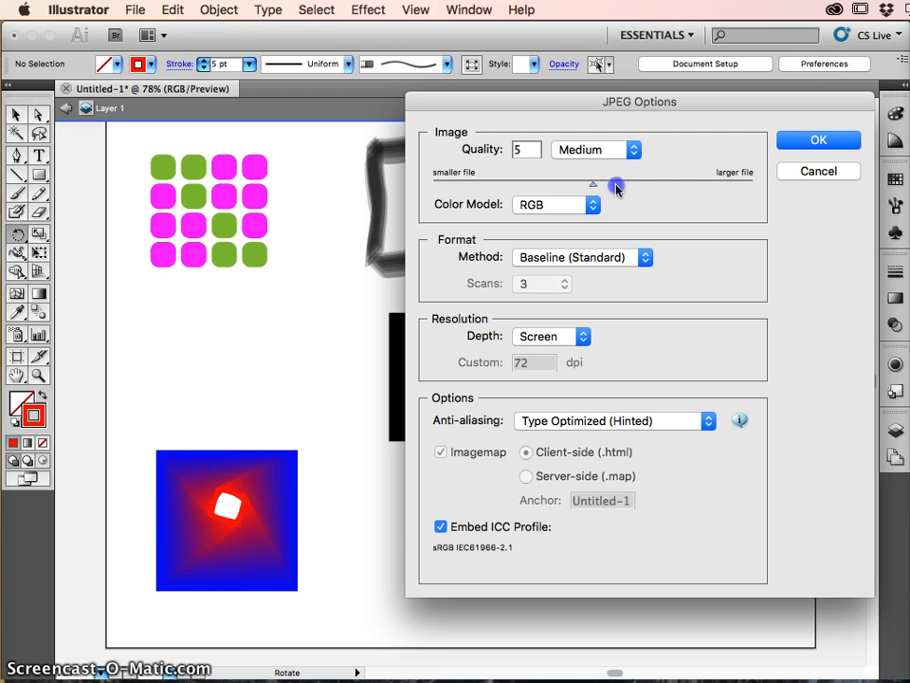
- Set the JPEG resolution depth to Medium and cancel the export
{"action": "left_click_drag", "start_coordinate": [616, 189], "coordinate": [604, 187]}
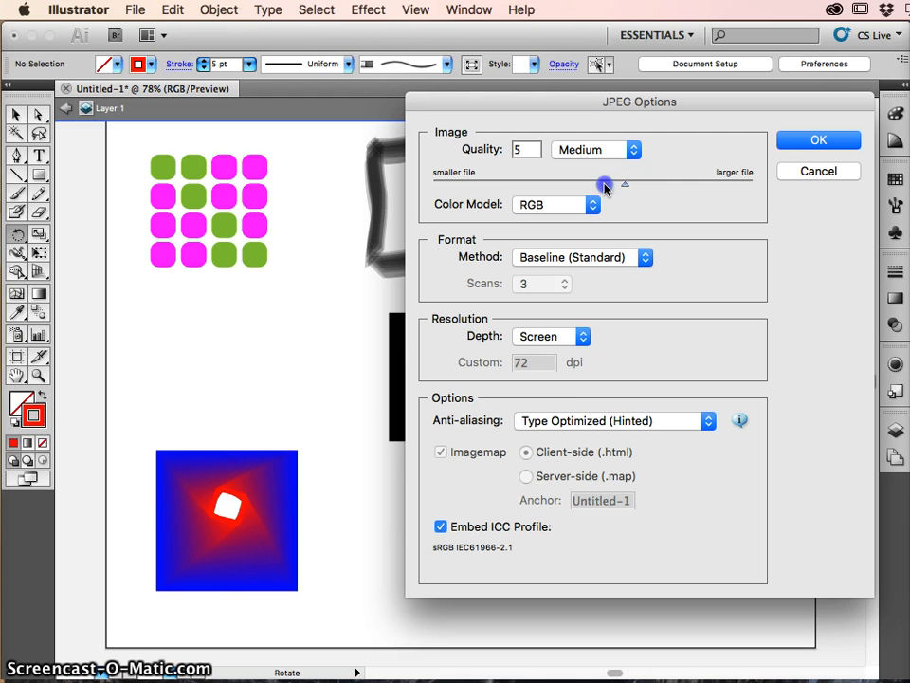
{"action": "left_click", "coordinate": [584, 336]}
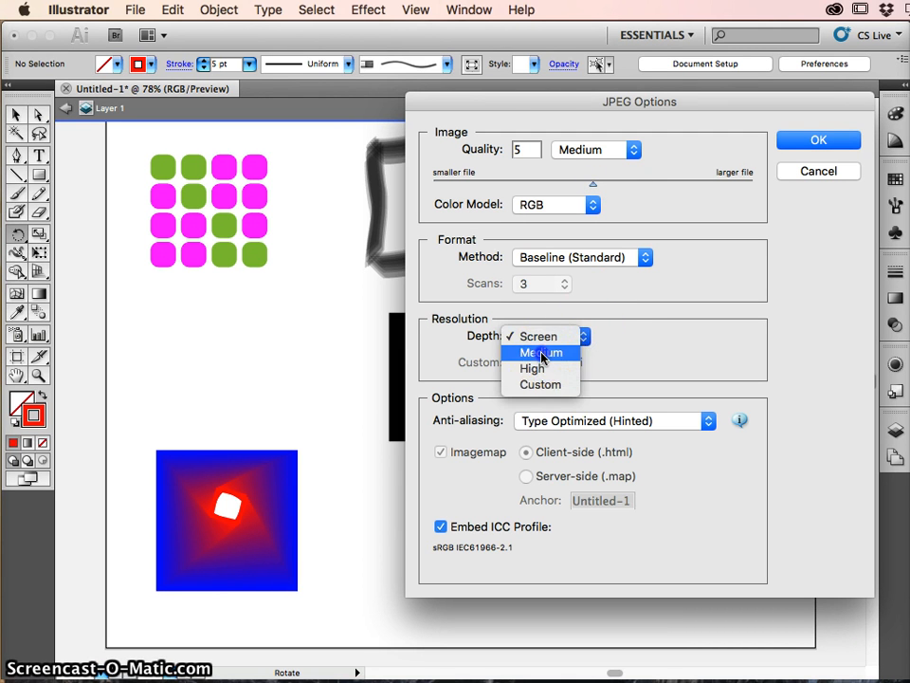
{"action": "left_click", "coordinate": [552, 354]}
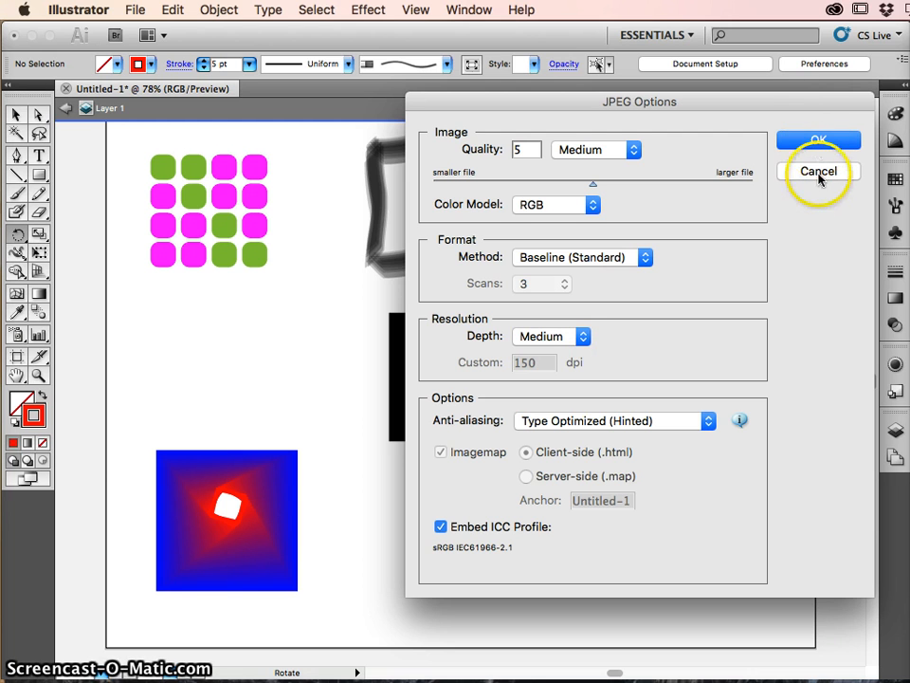
{"action": "left_click", "coordinate": [820, 171]}
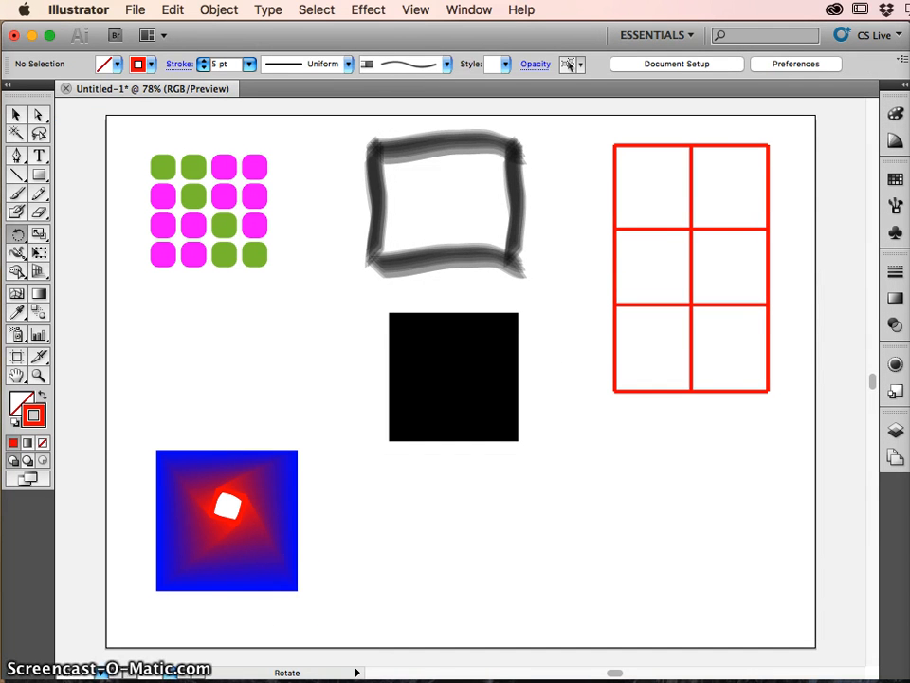